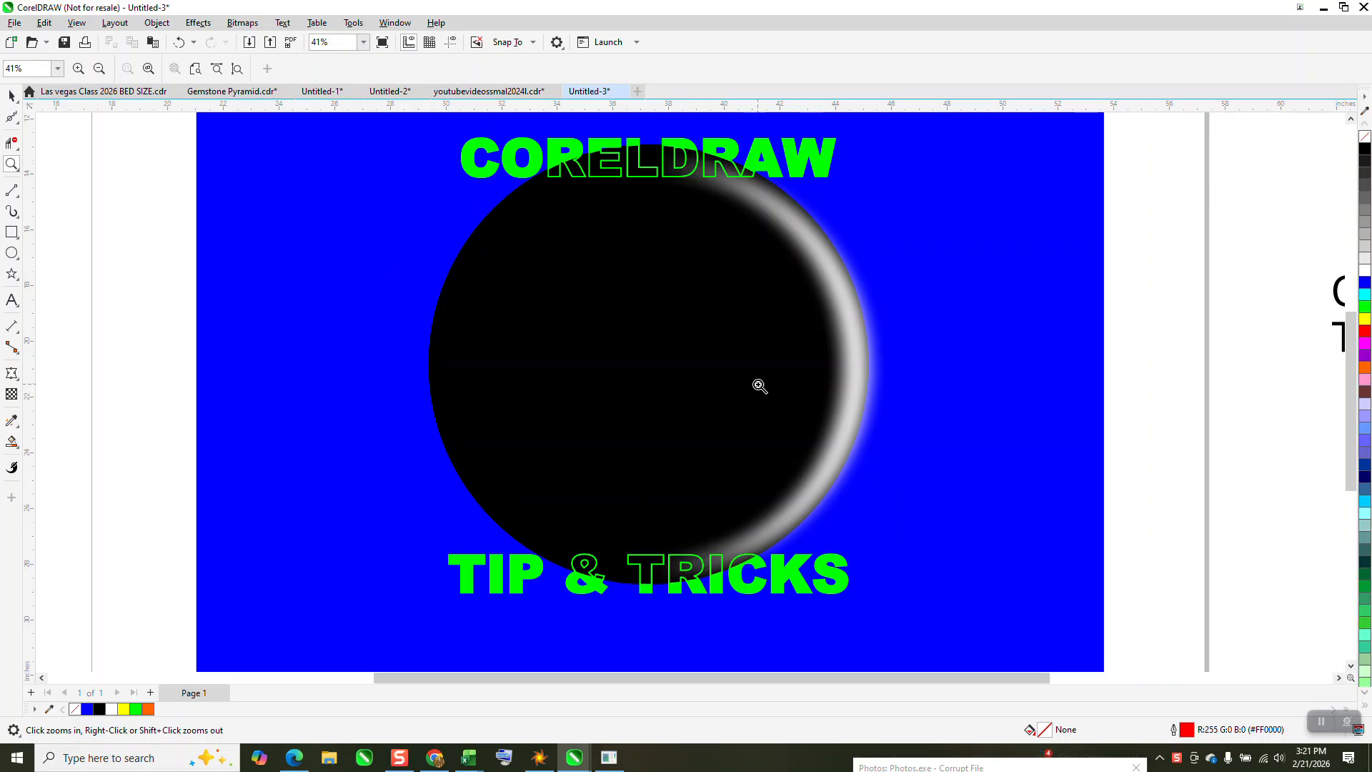
Nudge the green CORELDRAW and TIP & TRICKS lettering 30 inches left, off the blue rectangle
scroll(306, 211, "down", 1)
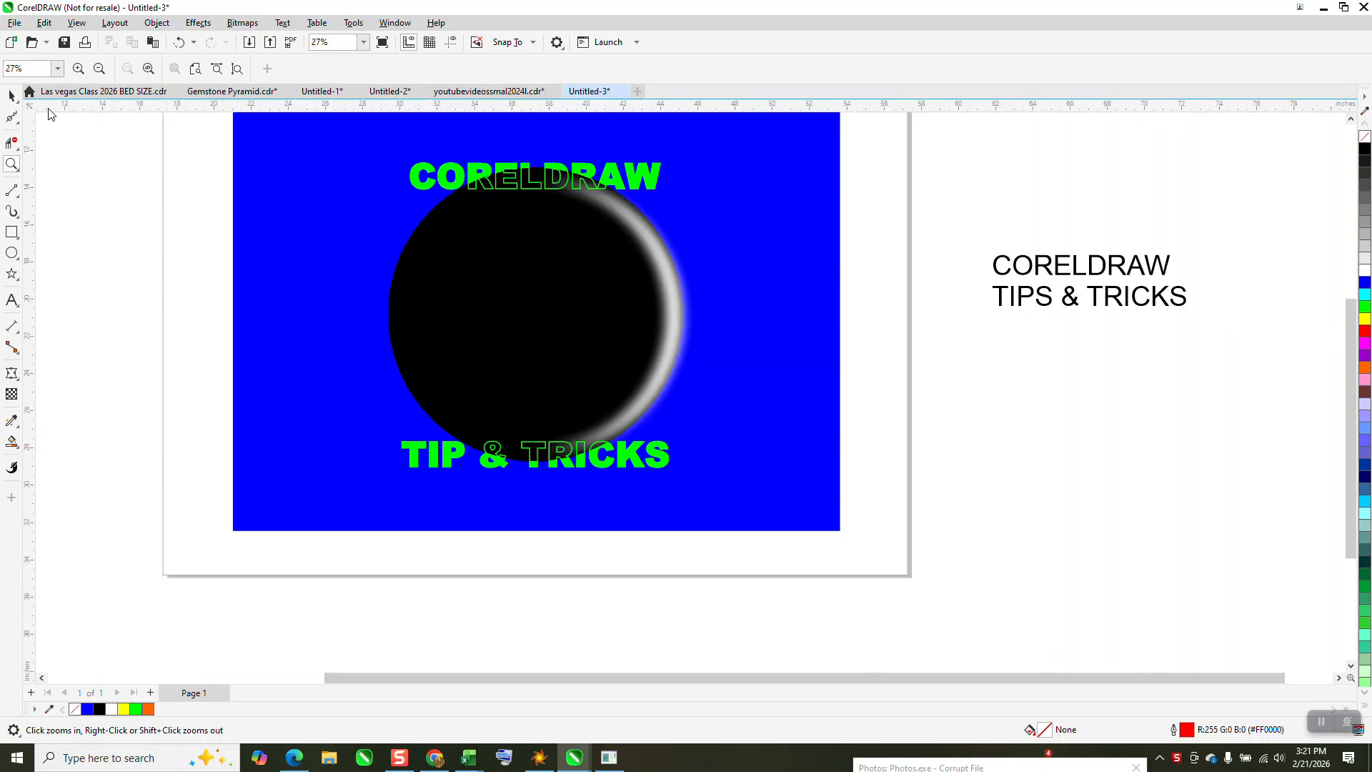
left_click(12, 95)
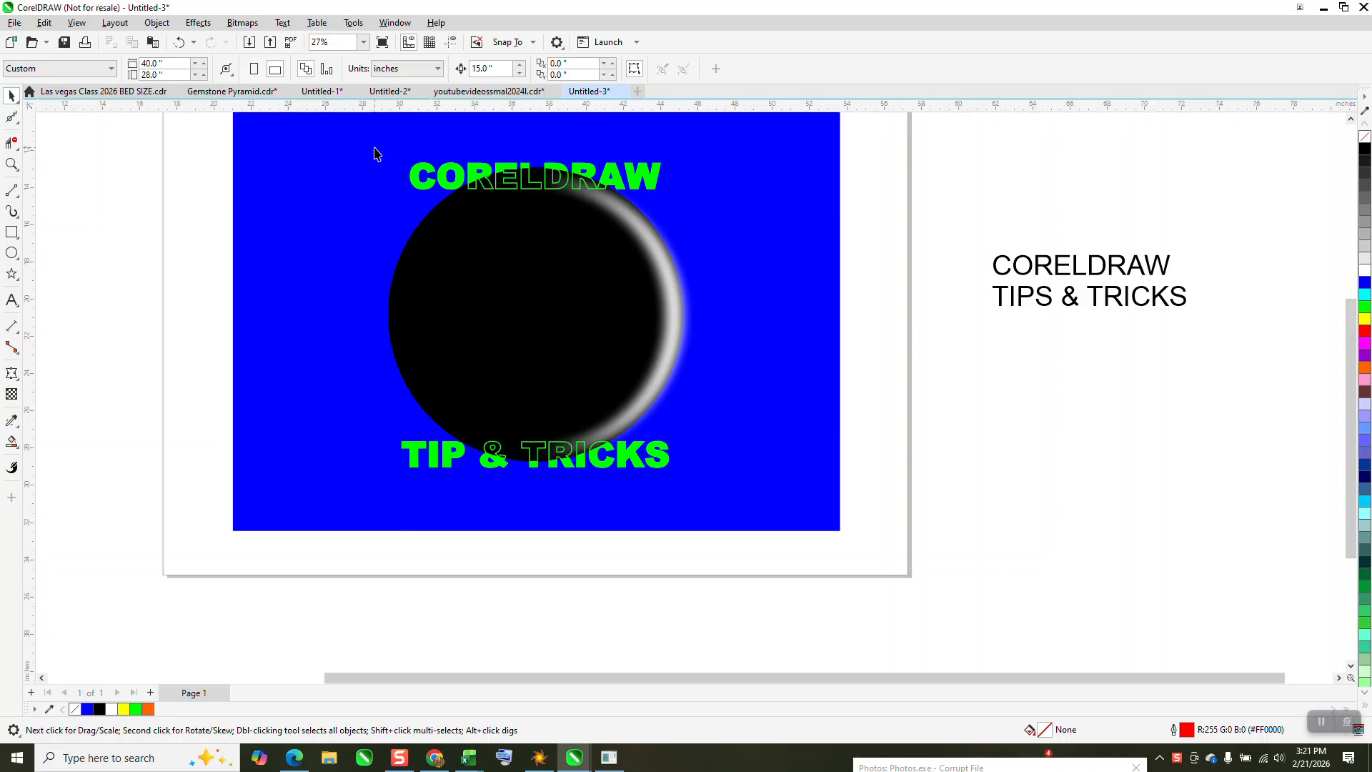
left_click_drag(214, 136, 750, 227)
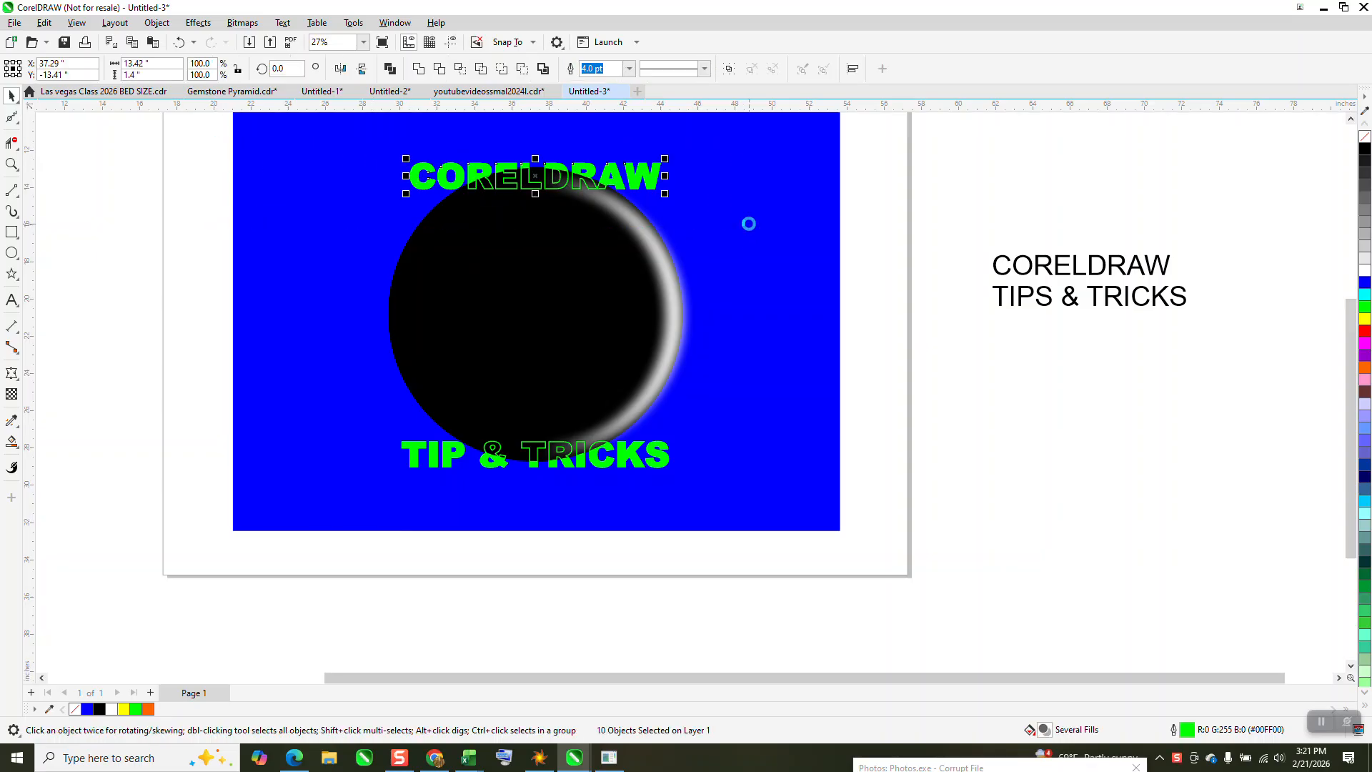
key("Left")
key("Left")
left_click_drag(180, 361, 786, 521)
key("Left")
key("Left")
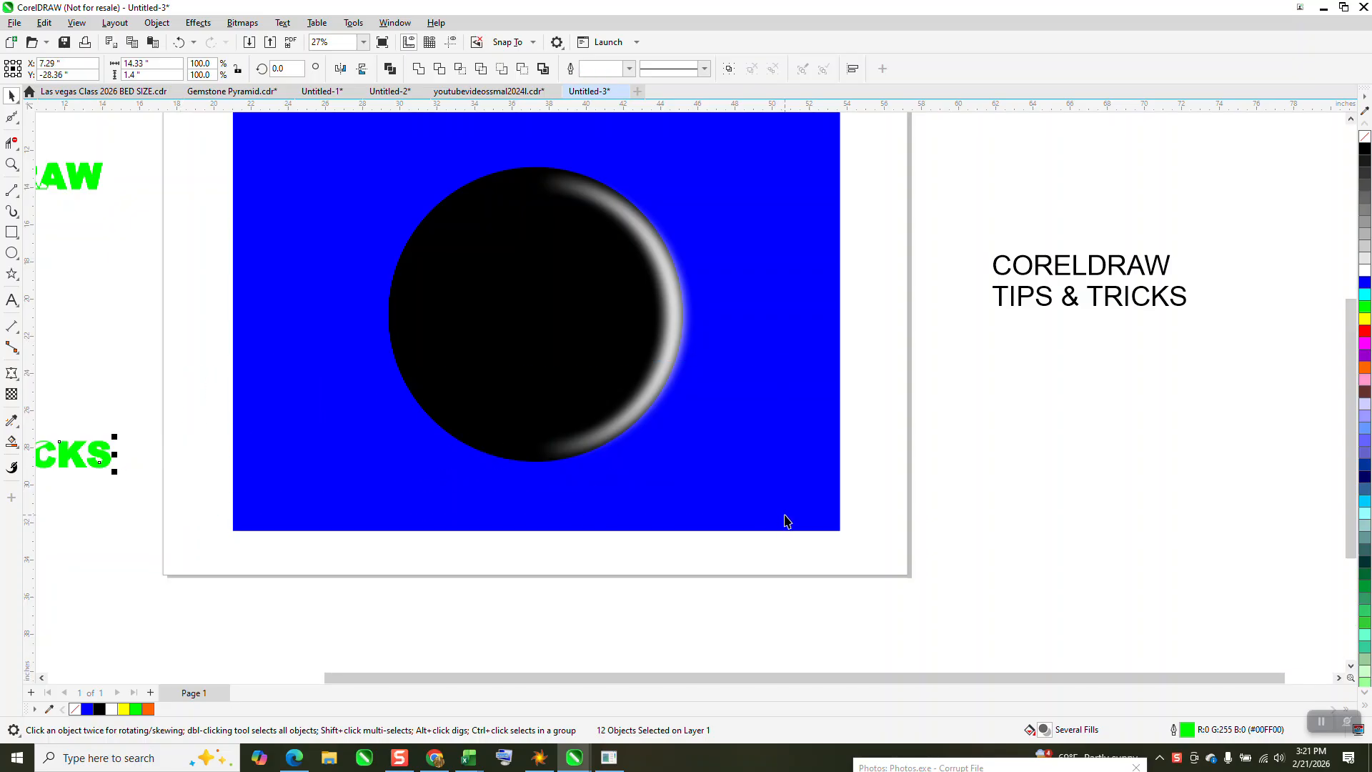
left_click(820, 413)
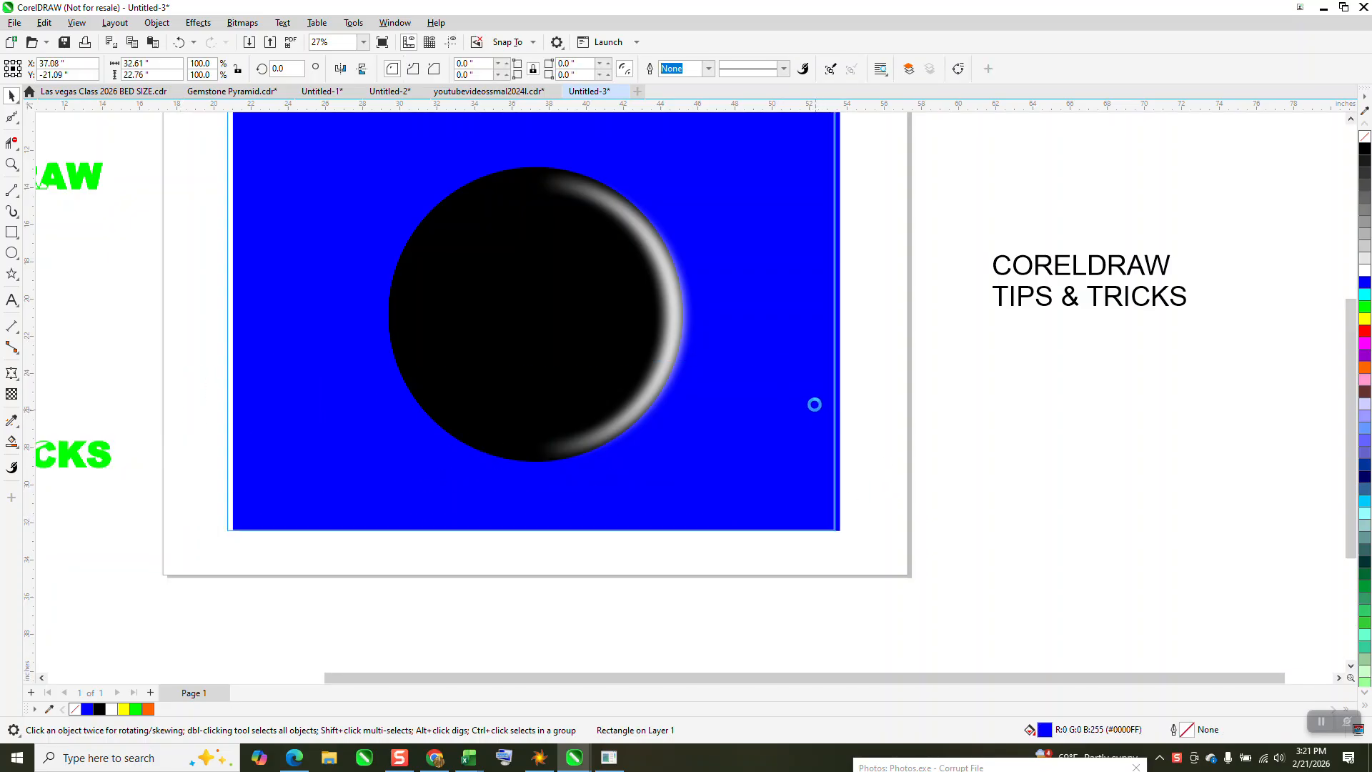
key("Delete")
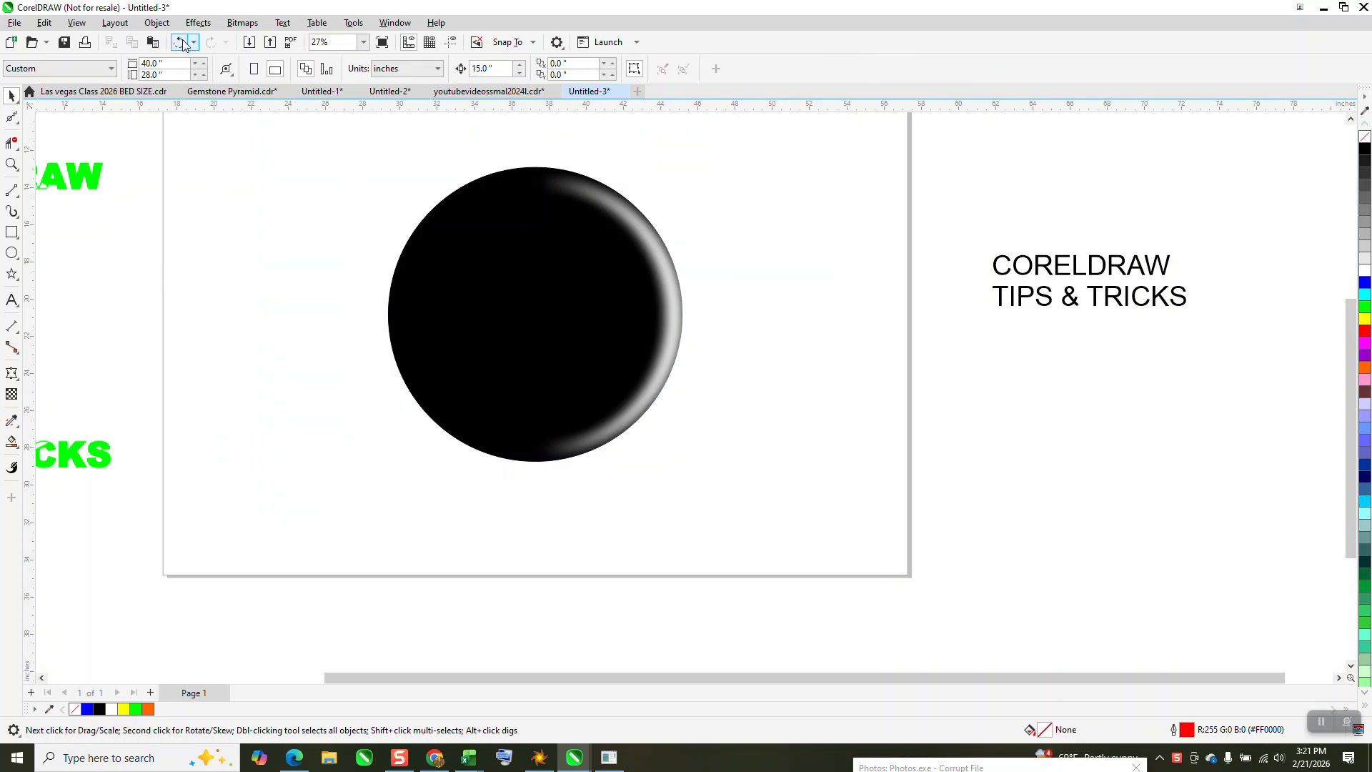
key("ctrl+z")
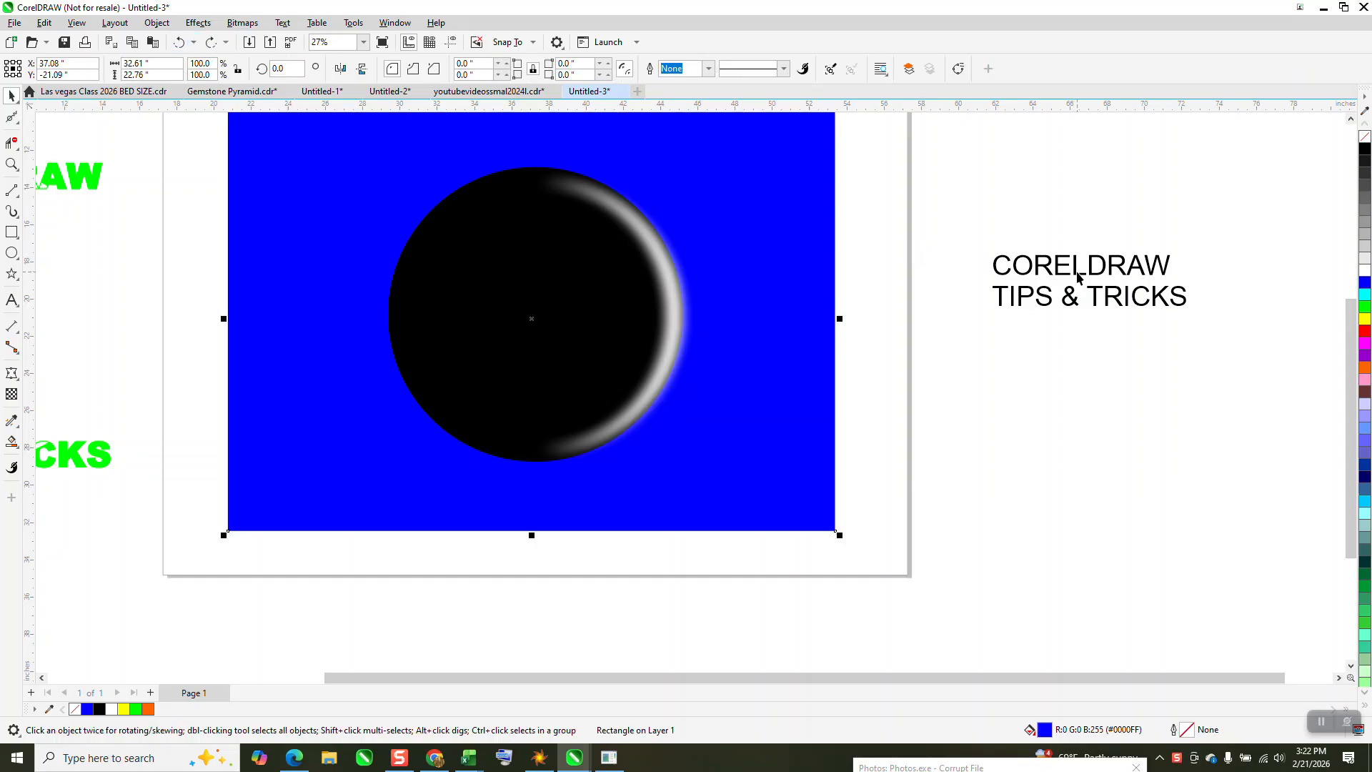
Move the black two-line text below the artwork and shift the blue rectangle to the right of the circle
left_click(1079, 277)
left_click_drag(1079, 277, 614, 589)
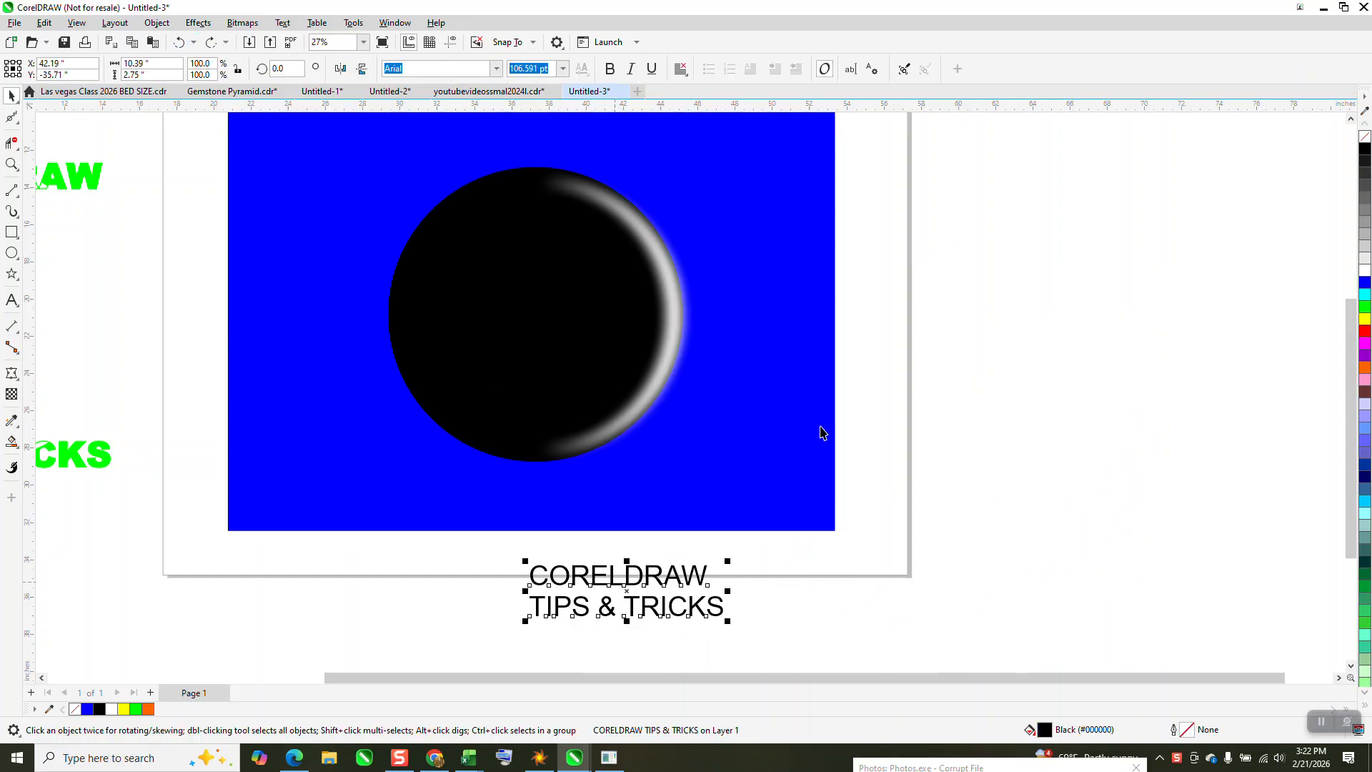
left_click_drag(802, 410, 1291, 416)
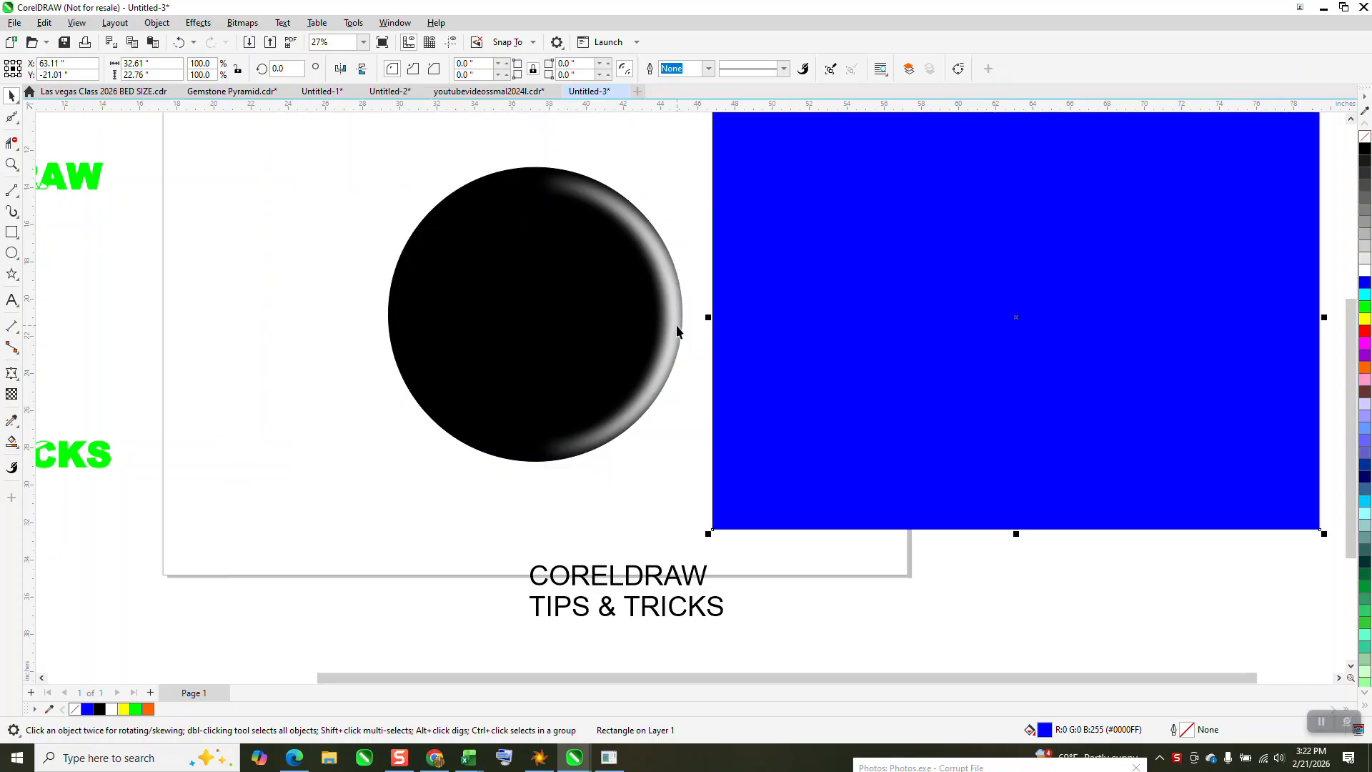
Nudge the white crescent highlight 15 inches right, off the circle, and remove the circle's black fill
left_click(674, 325)
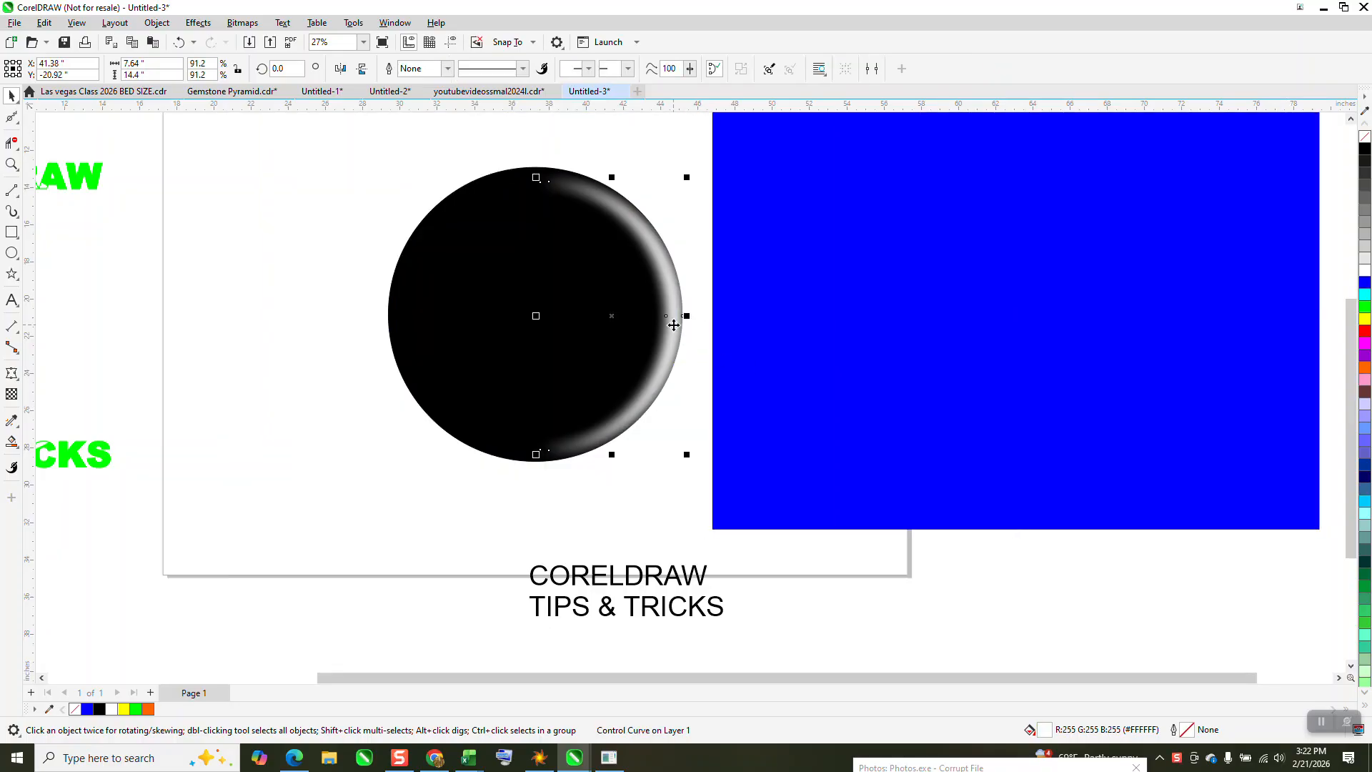
key("Right")
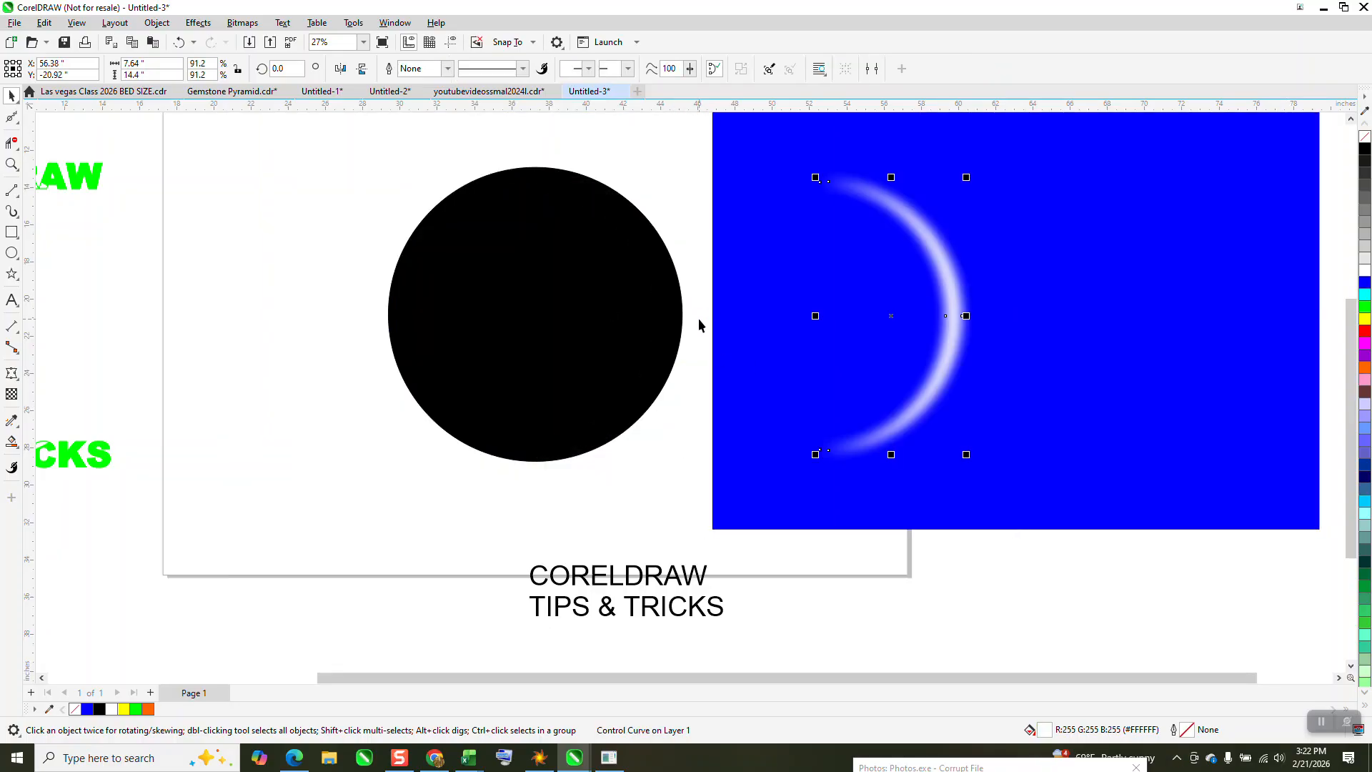
left_click(640, 341)
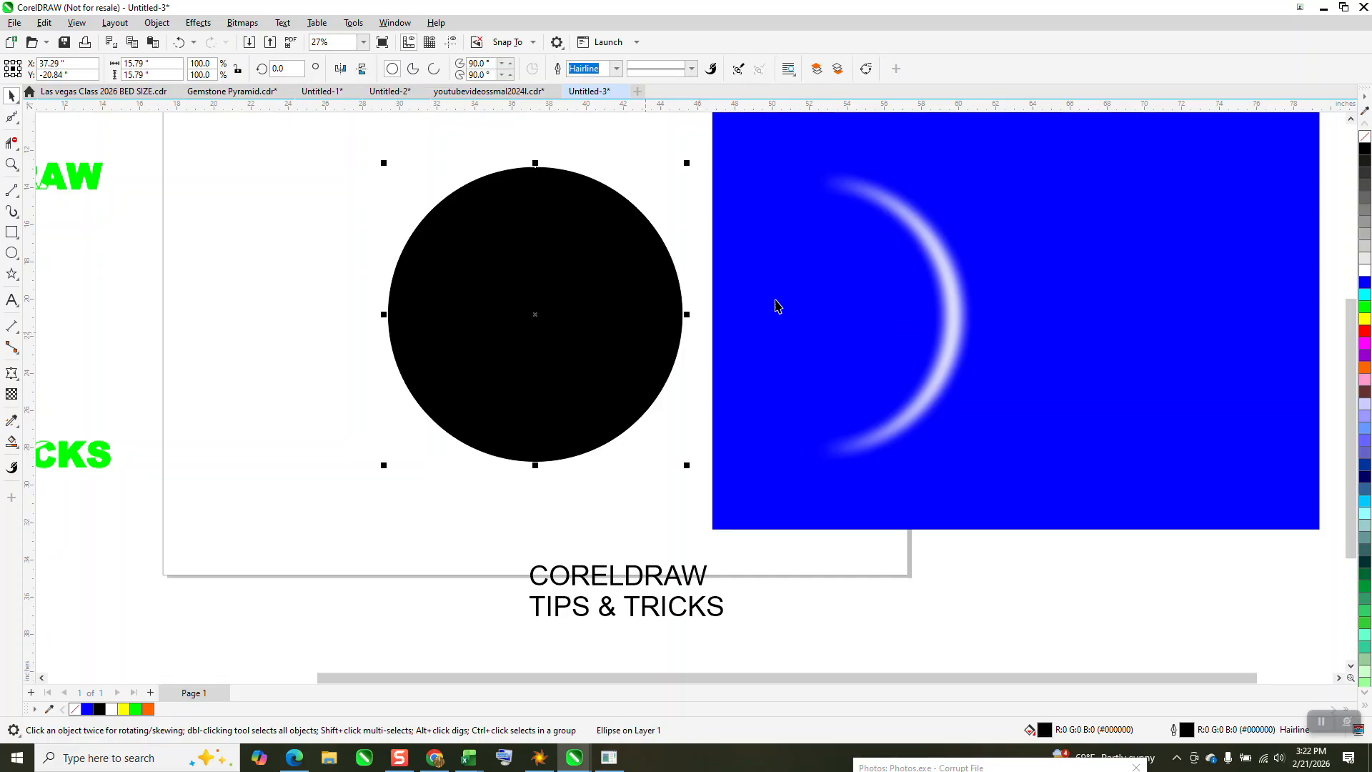
left_click(1363, 139)
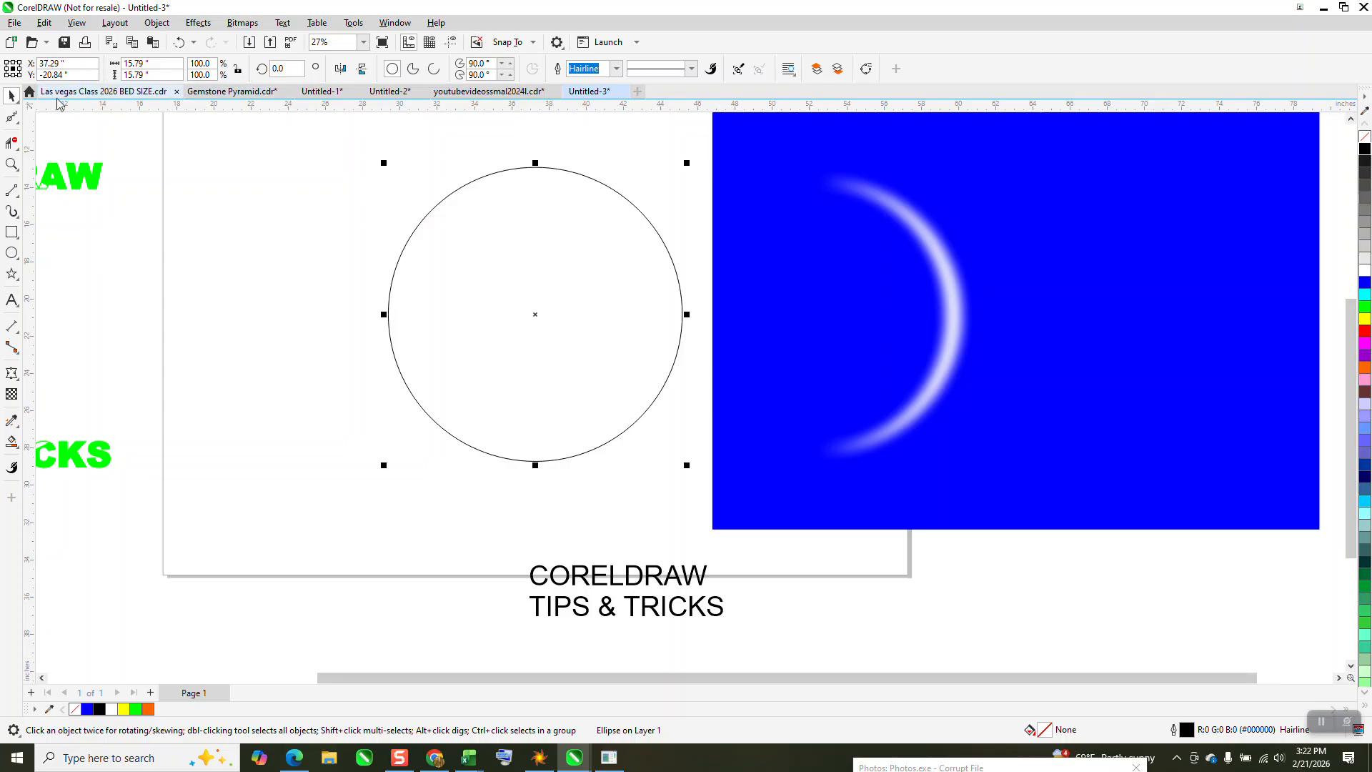
Move the CORELDRAW TIPS & TRICKS text into the circle and set its font to Arial Black
left_click_drag(663, 575, 568, 268)
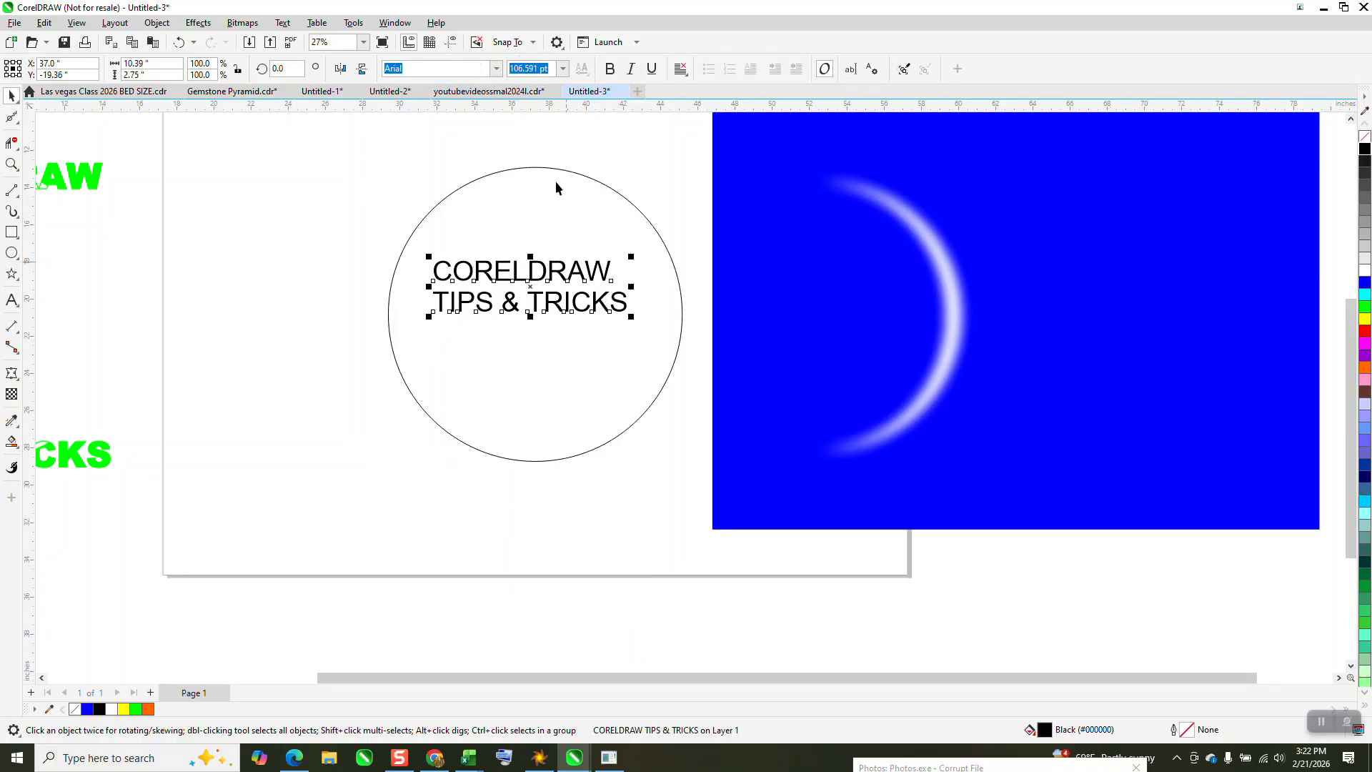
left_click(495, 70)
left_click(446, 115)
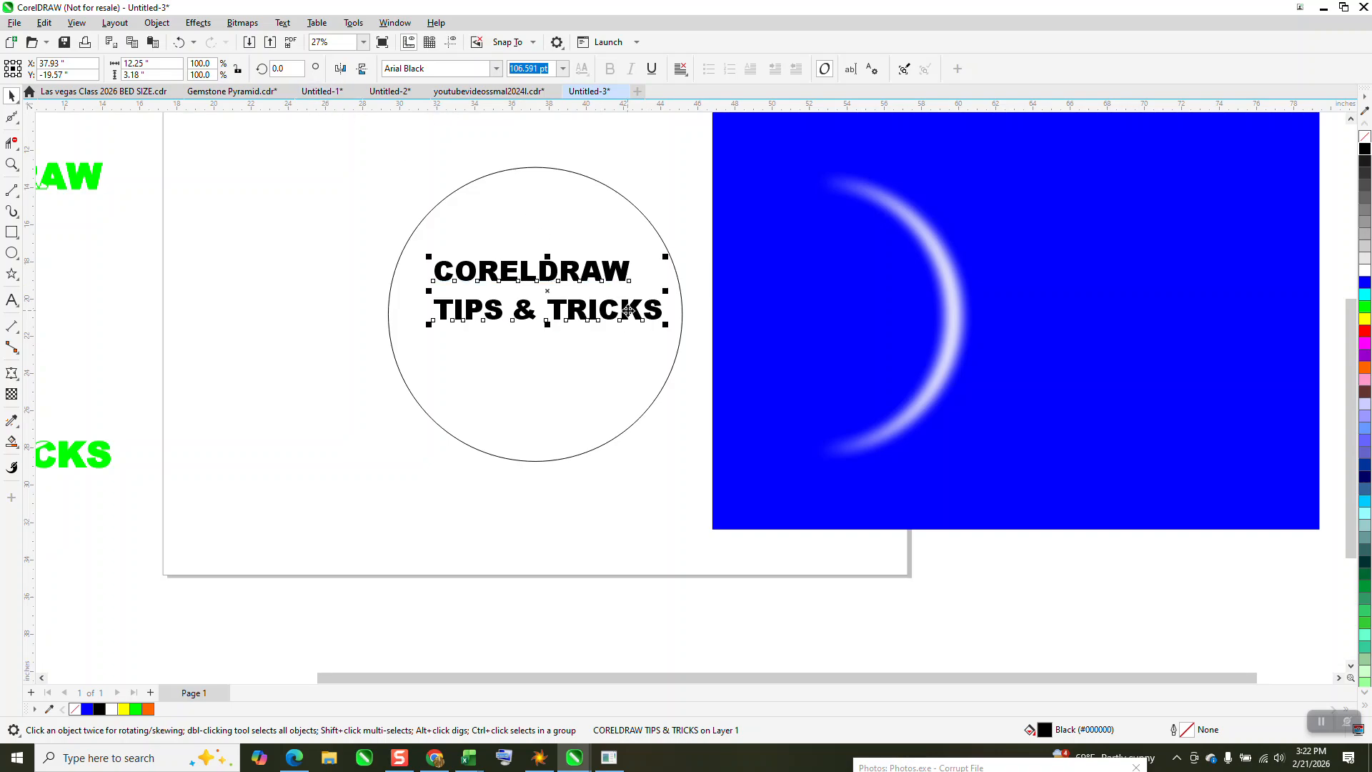
Break the two-line text apart into separate lines and move TIPS & TRICKS lower inside the circle
left_click(157, 22)
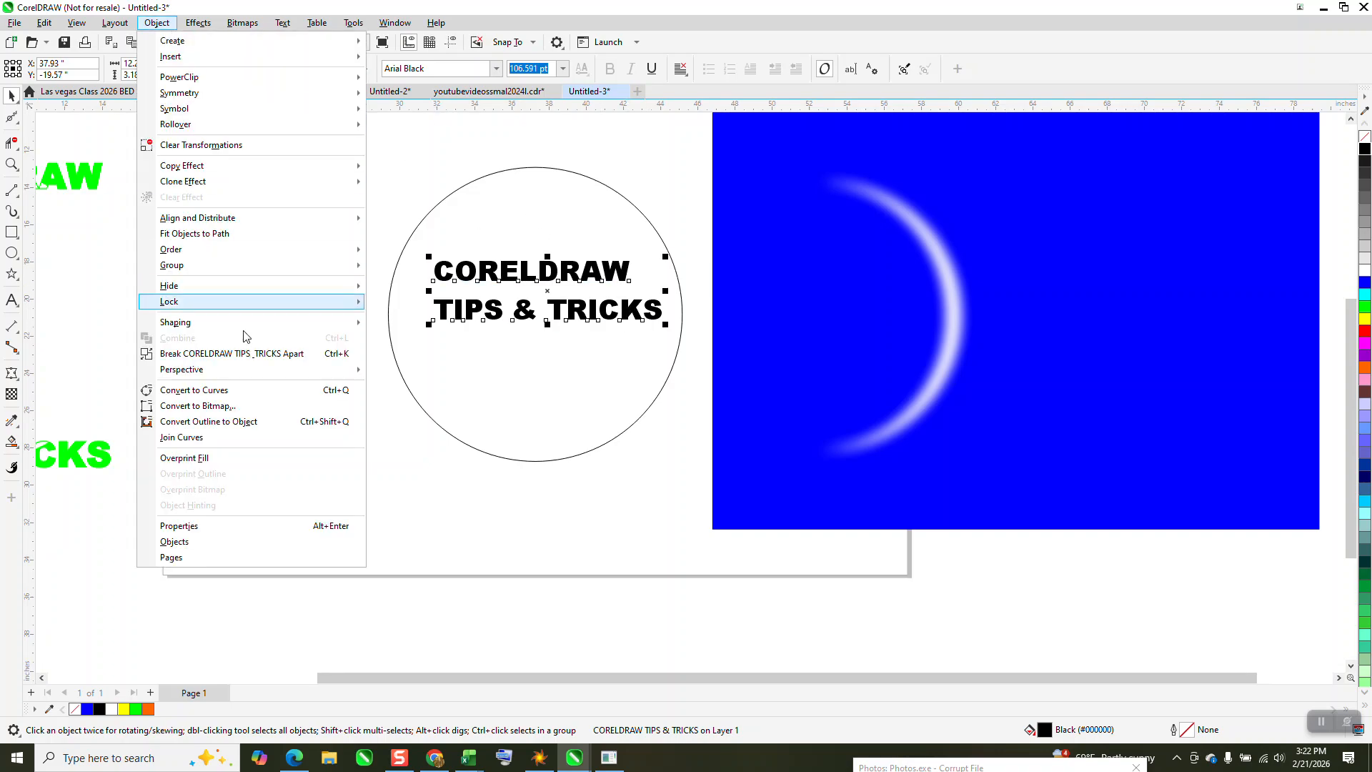
left_click(236, 353)
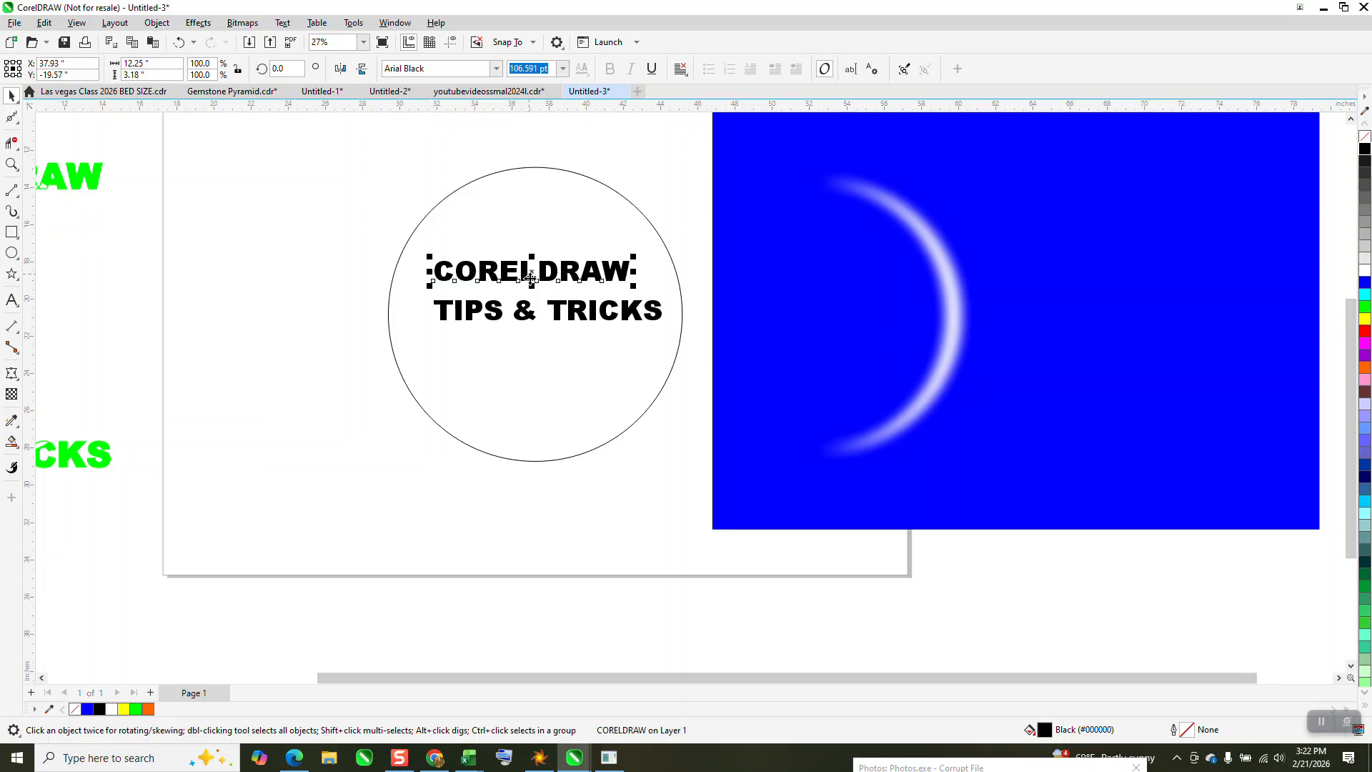
left_click_drag(527, 321, 515, 382)
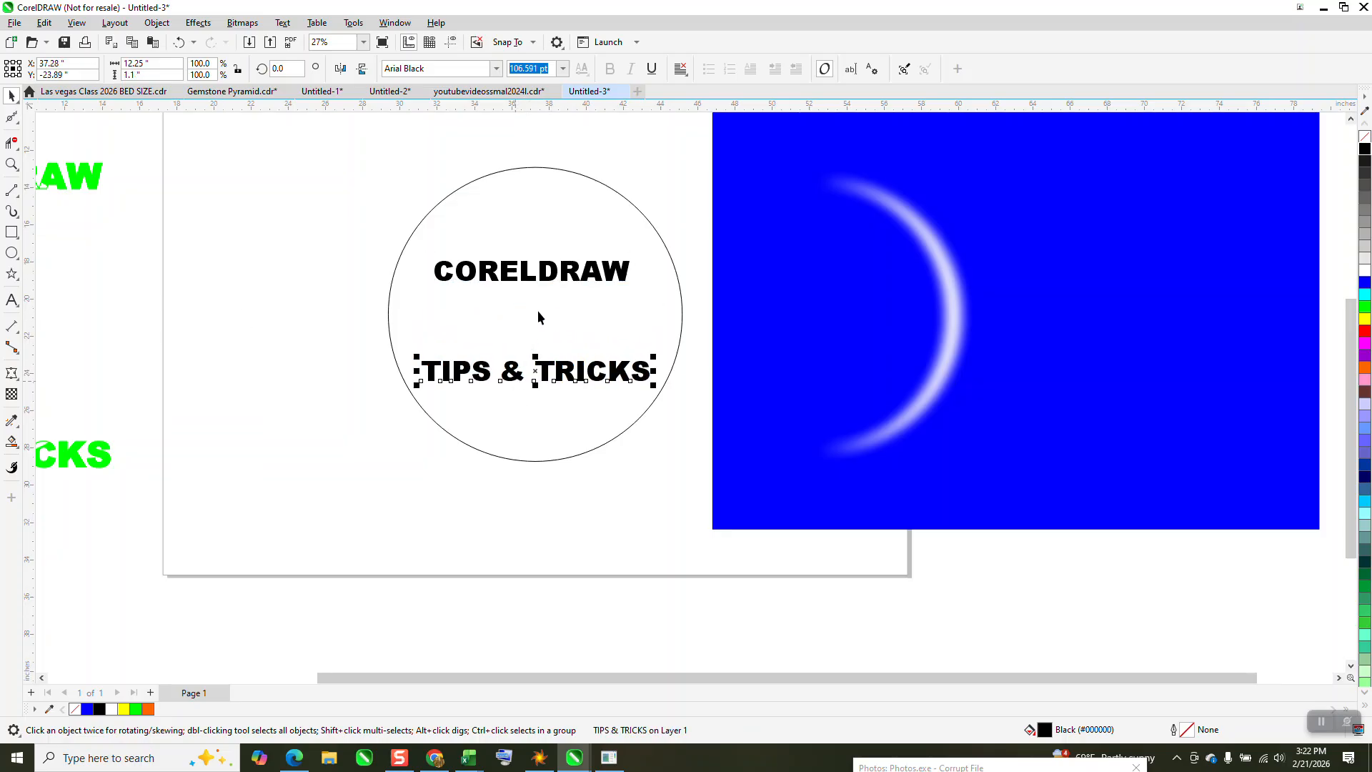
Enlarge both text lines to about 158 pt and place CORELDRAW centred on the circle's upper edge
left_click(527, 283)
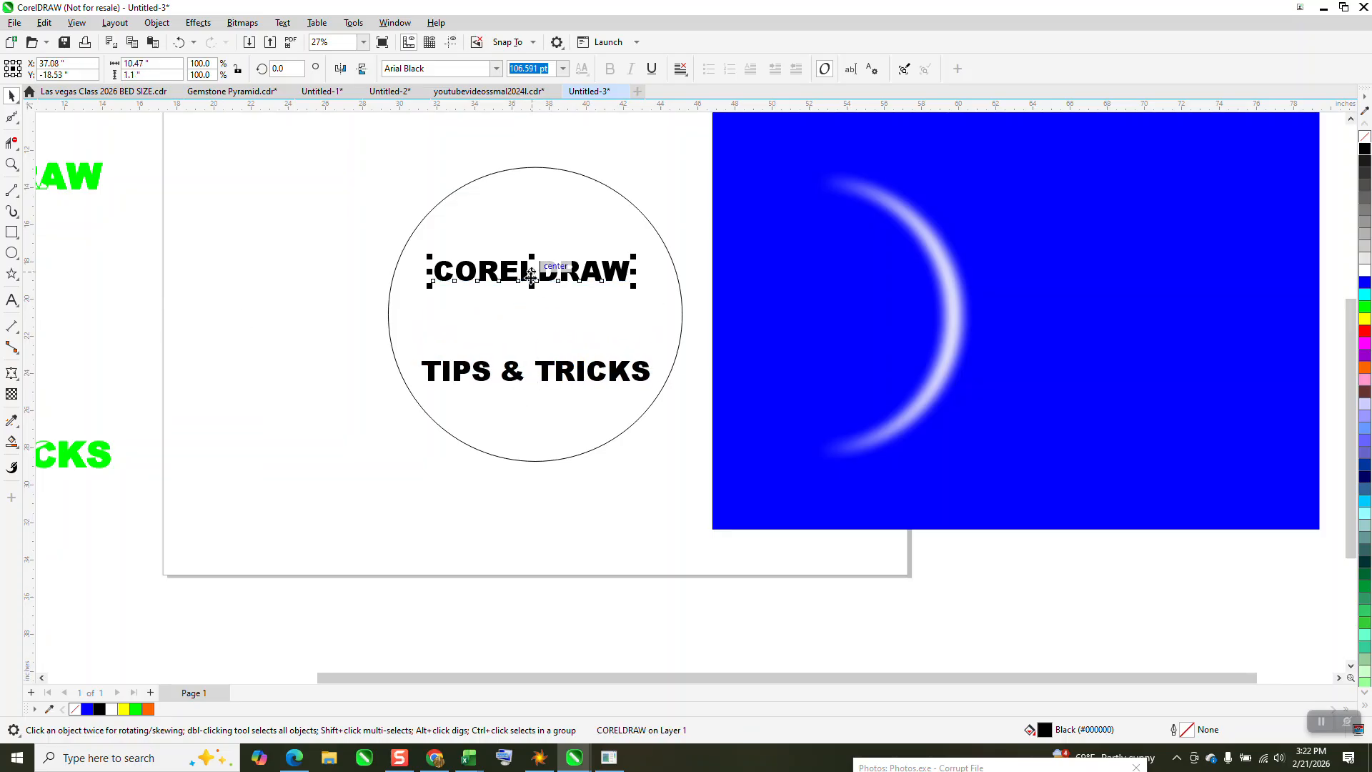
left_click_drag(531, 275, 534, 319)
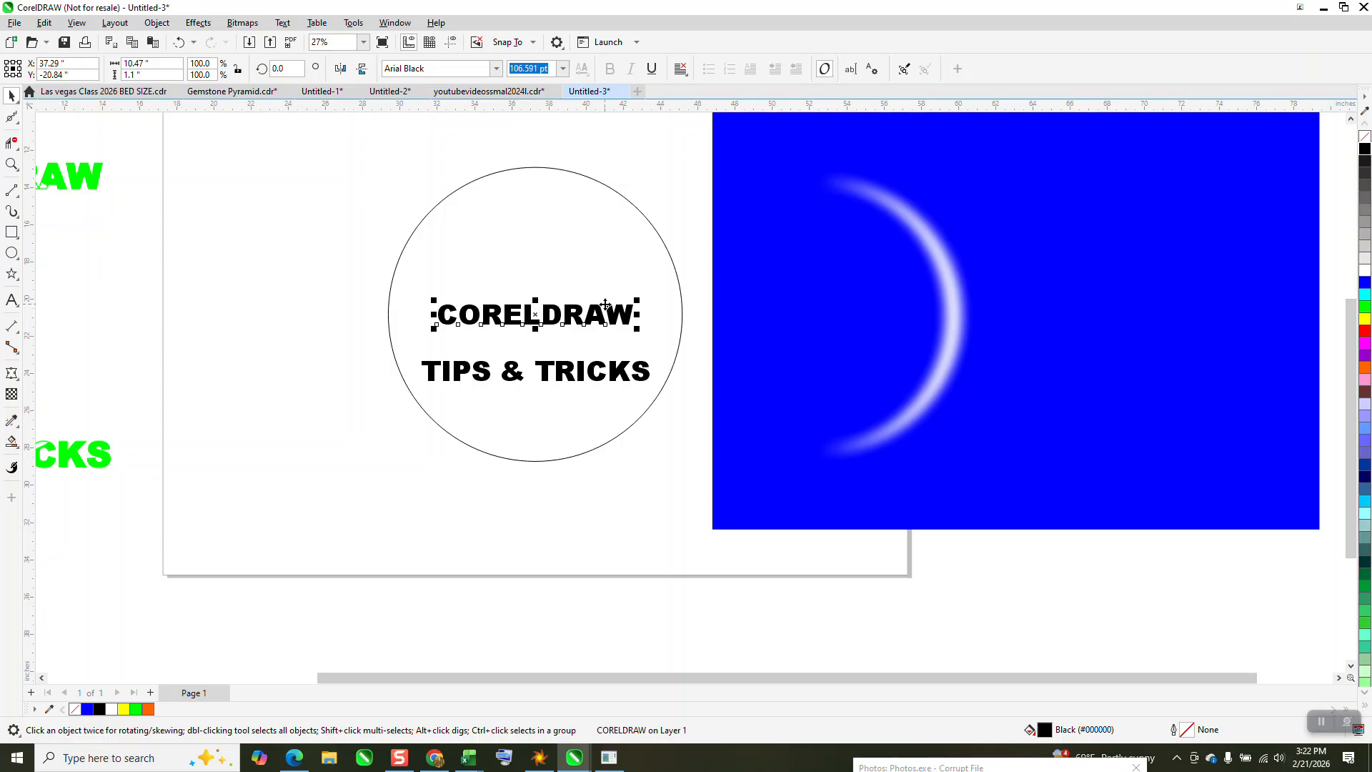
left_click_drag(376, 255, 764, 425)
left_click(618, 330)
left_click_drag(619, 329, 528, 172)
Centre TIPS & TRICKS on the page and move it straight down onto the circle's lower edge
left_click(602, 399)
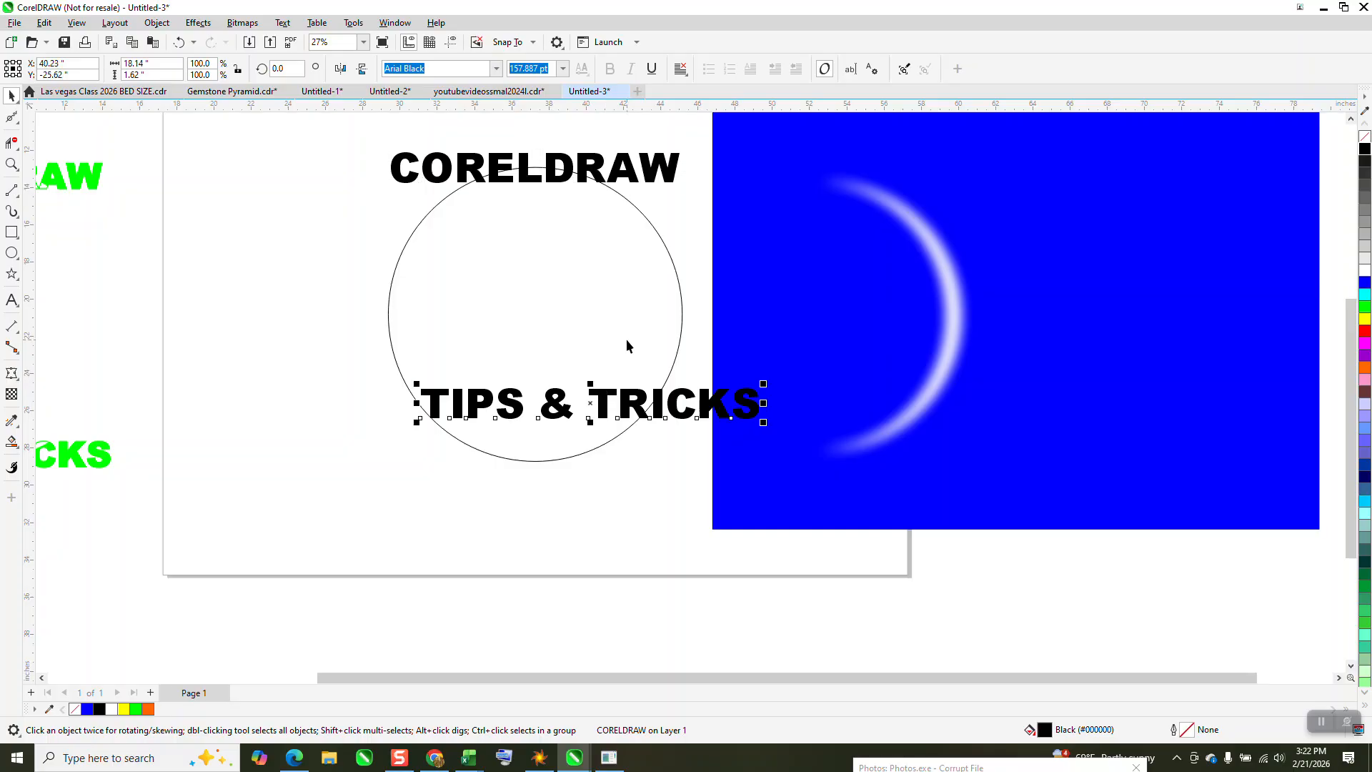
key("p")
left_click_drag(532, 318, 532, 456)
scroll(514, 370, "down", 1)
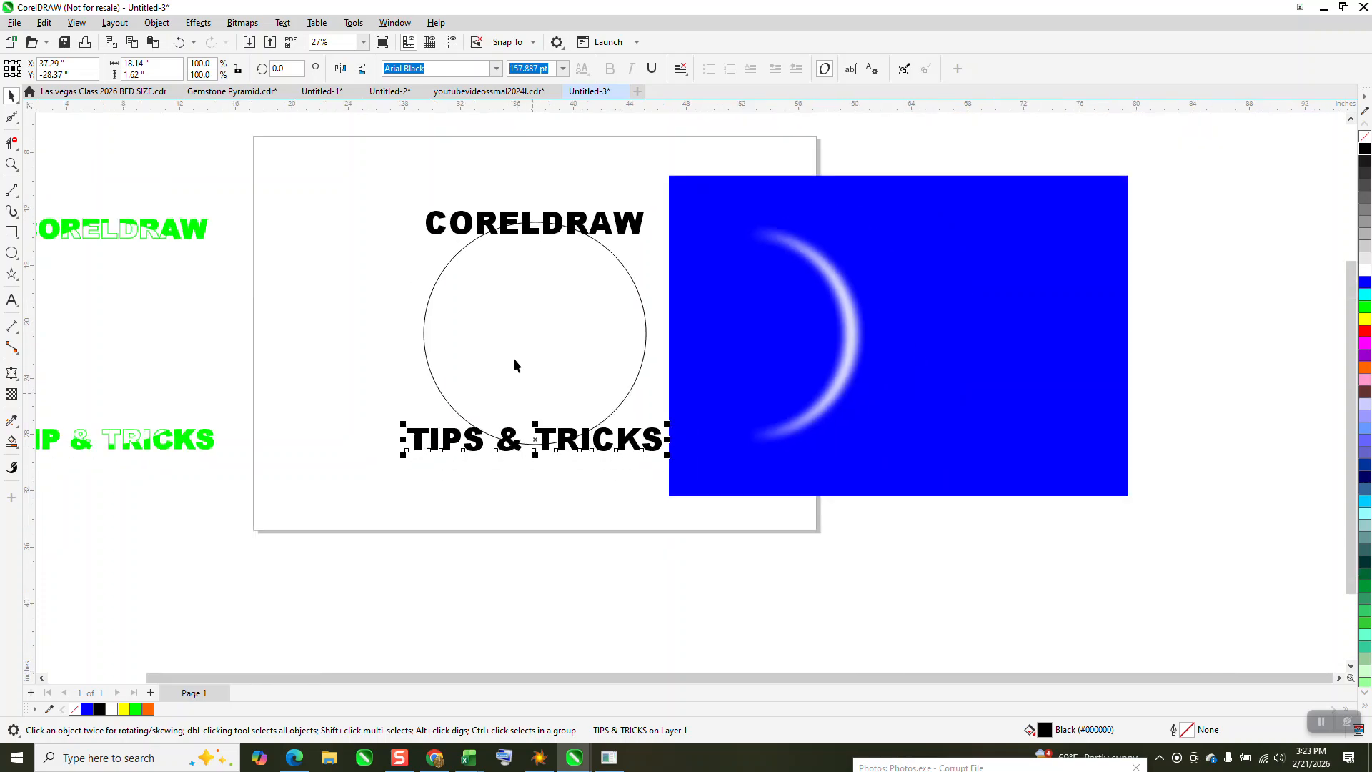
left_click_drag(352, 199, 679, 534)
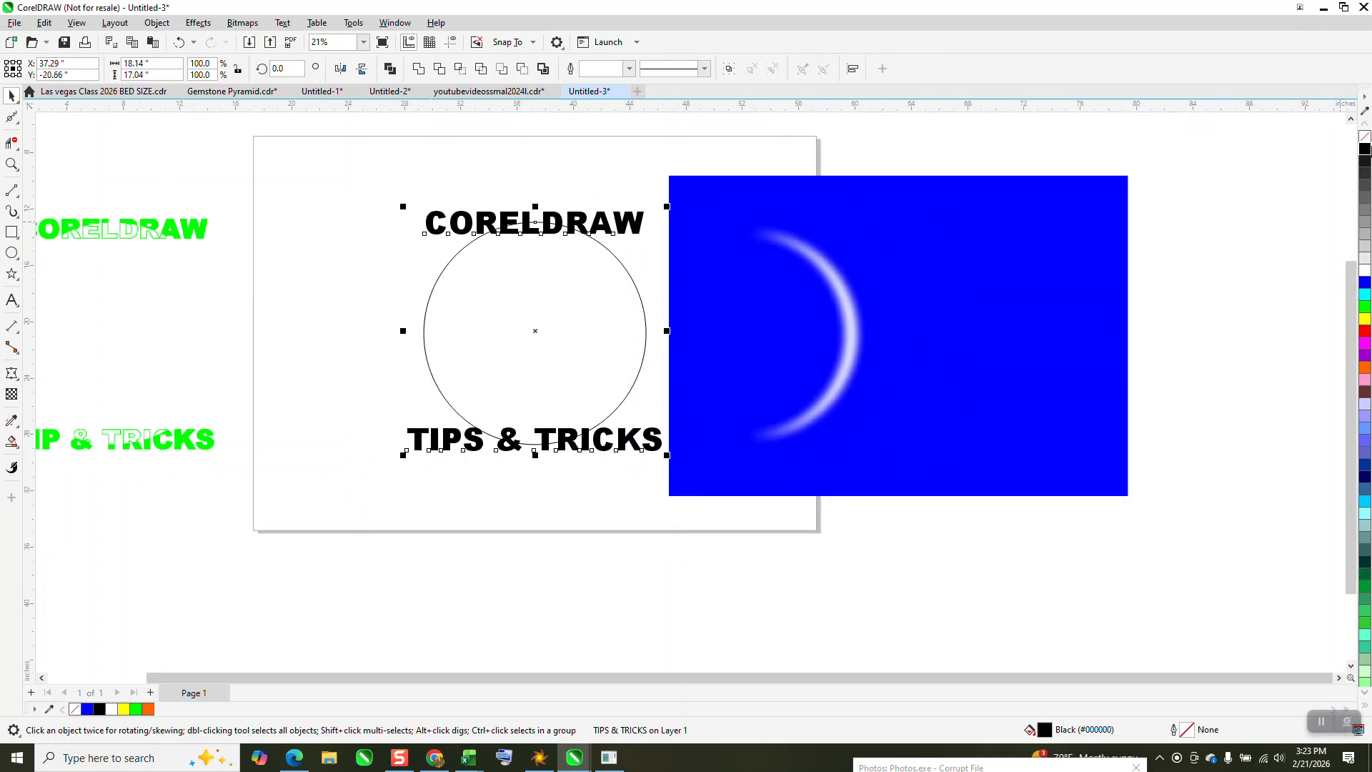
left_click(1366, 140)
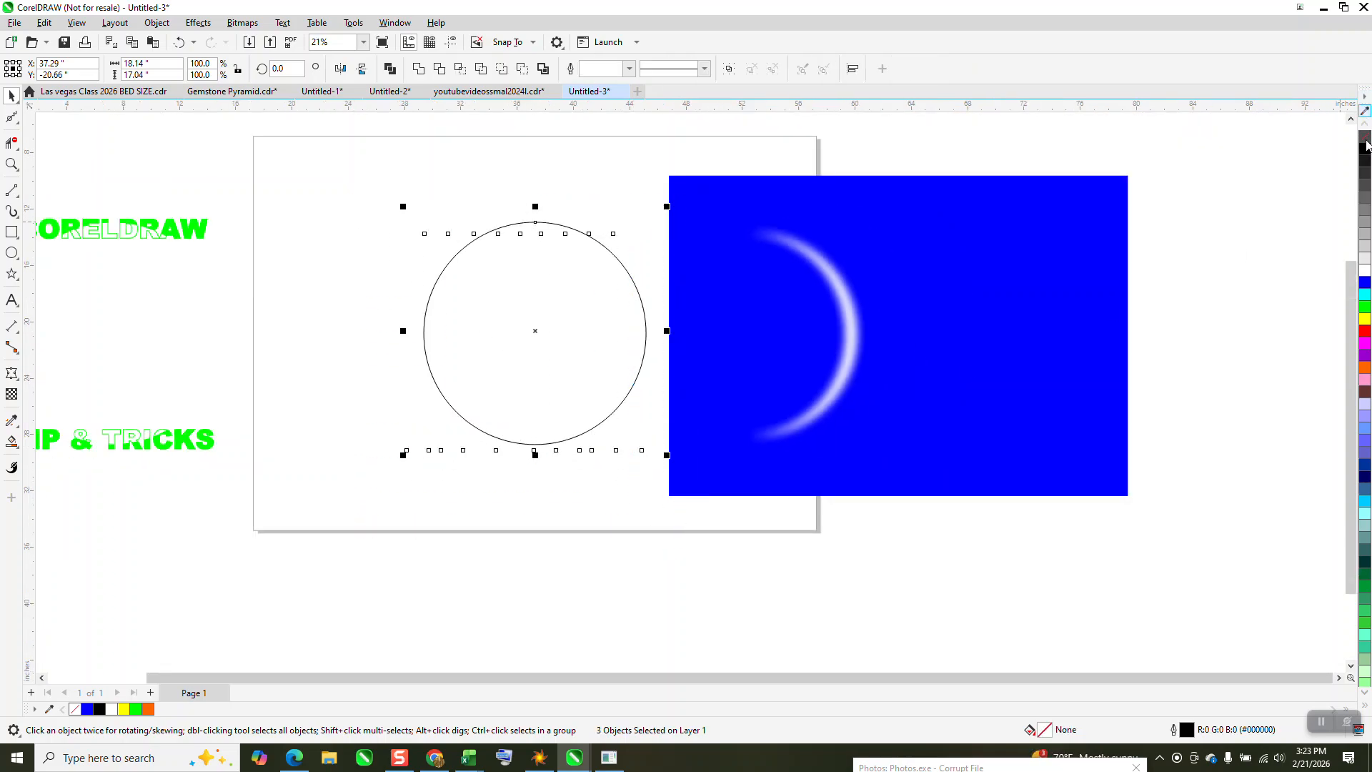
right_click(1364, 309)
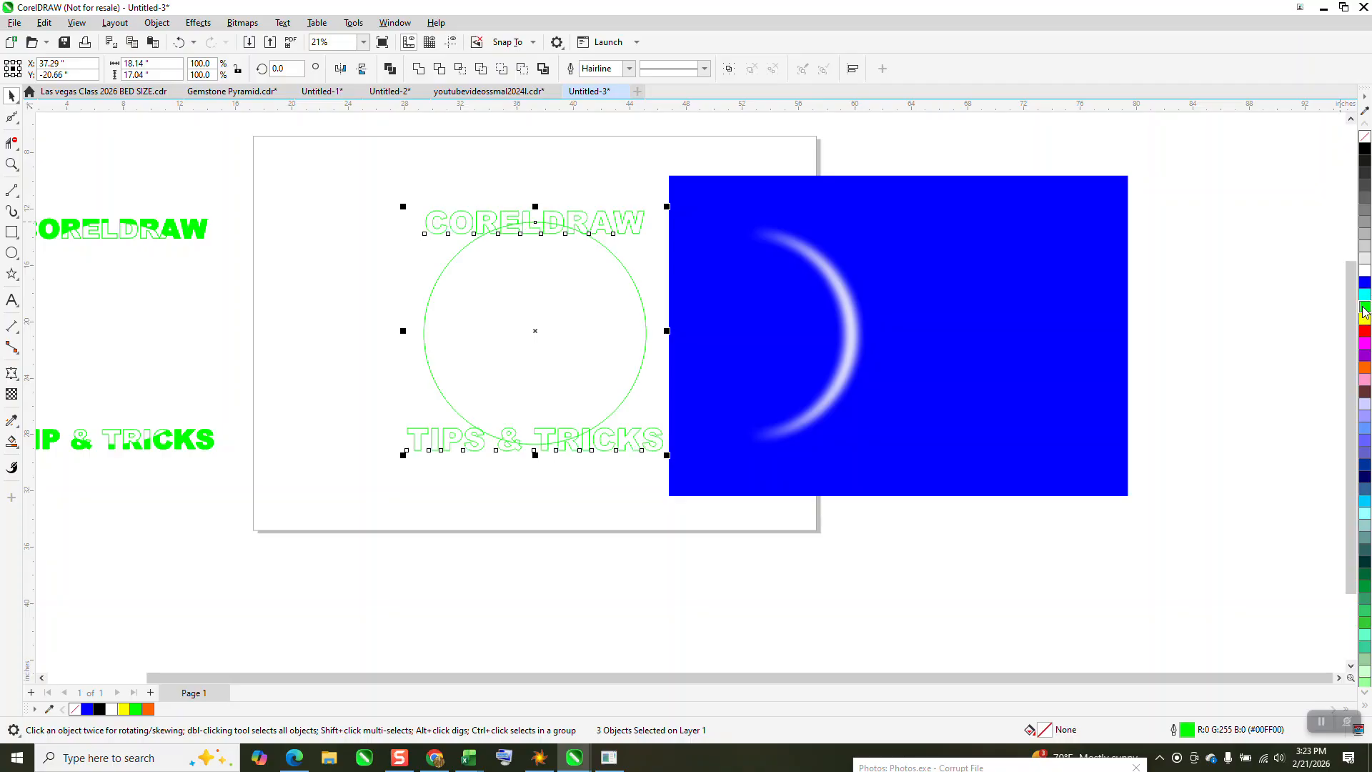
left_click(629, 69)
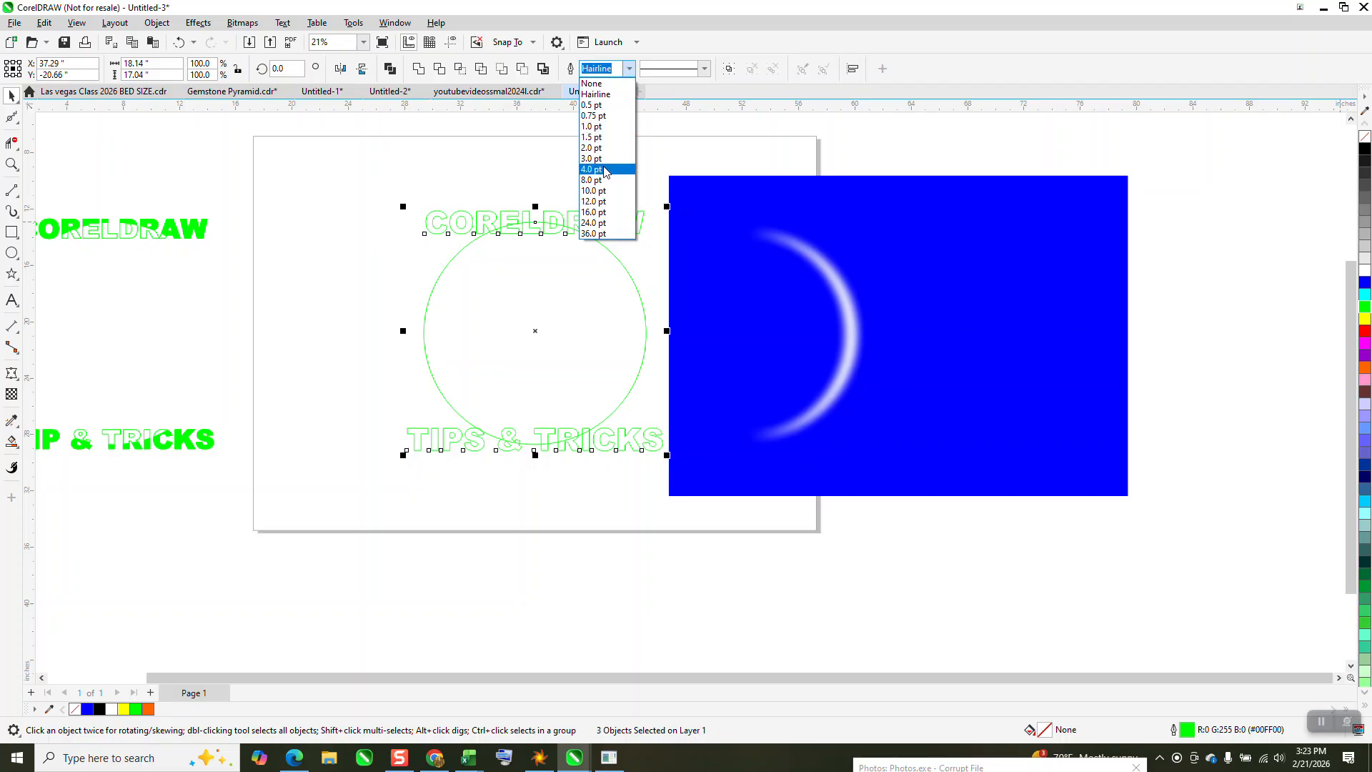
left_click(13, 97)
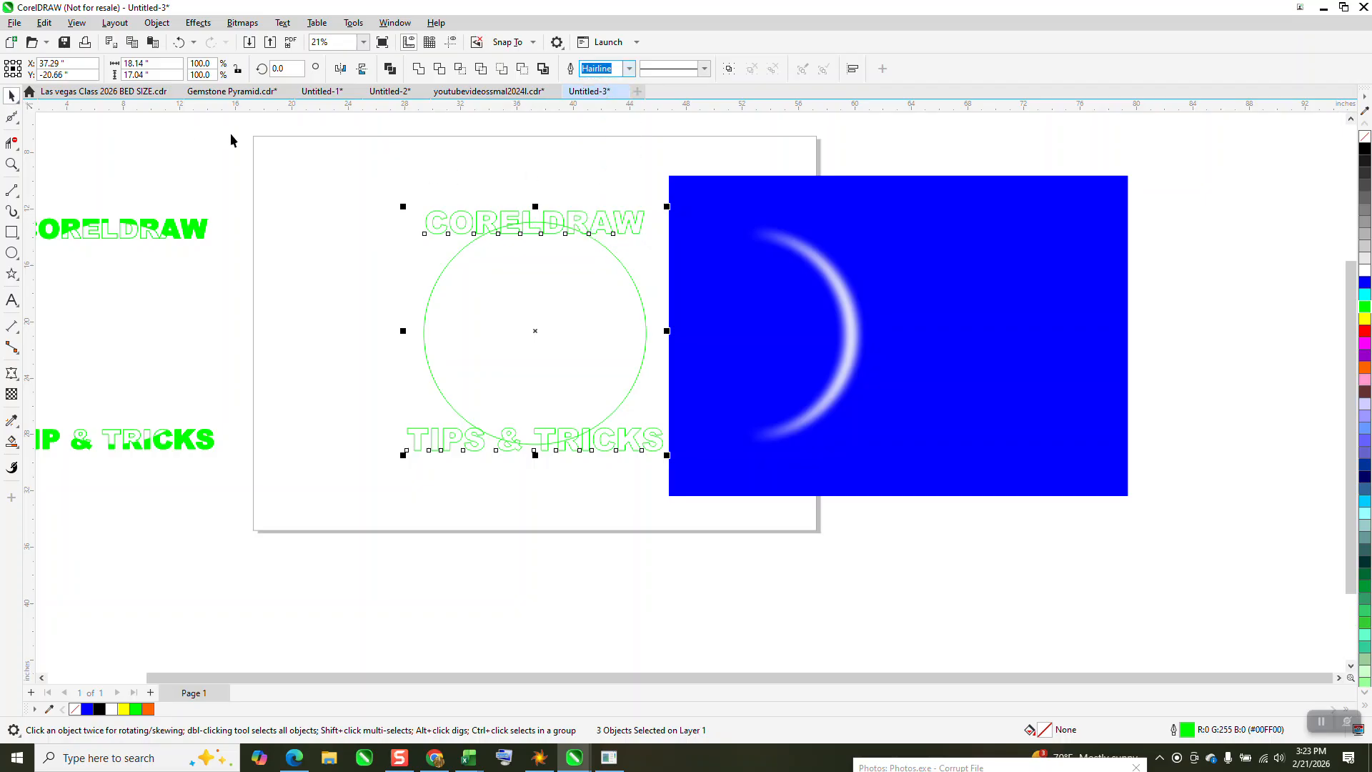
left_click(353, 154)
left_click_drag(647, 291, 648, 290)
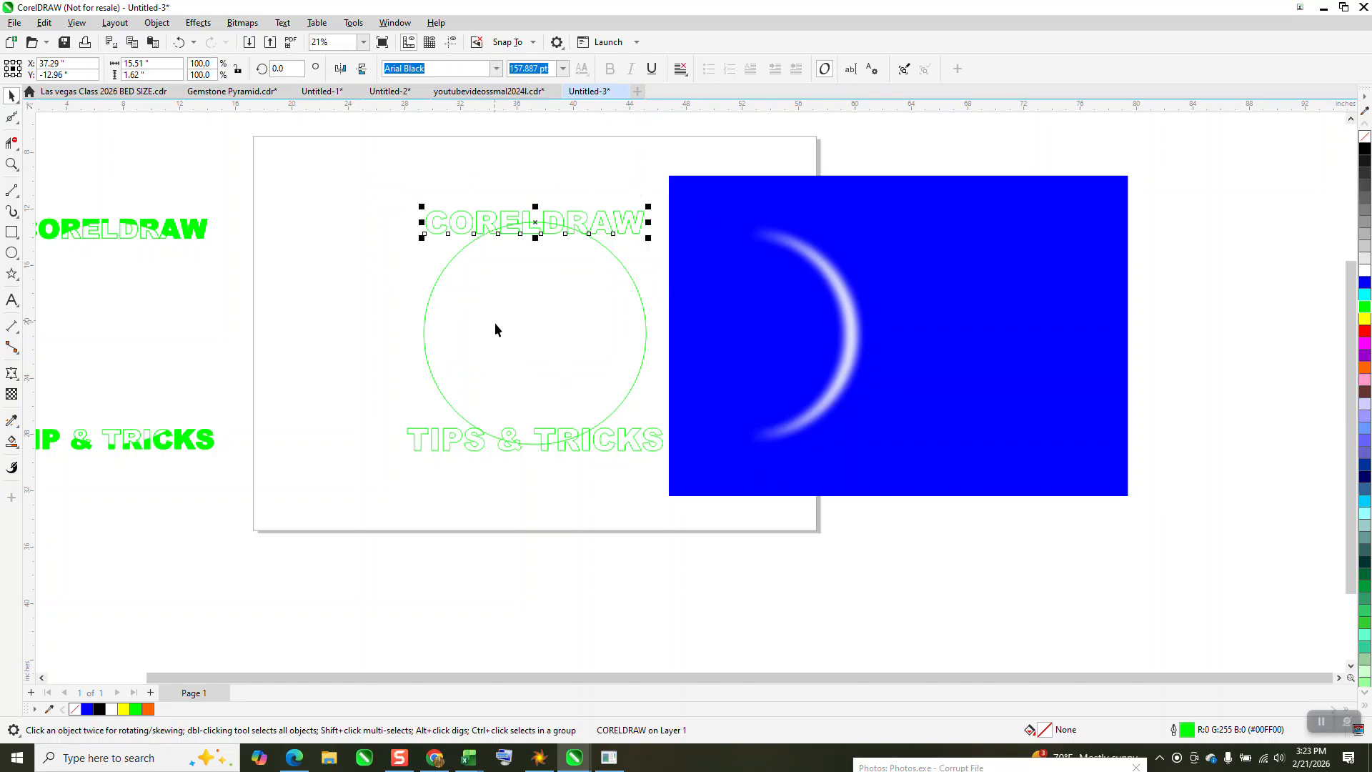
left_click(560, 332)
left_click(177, 44)
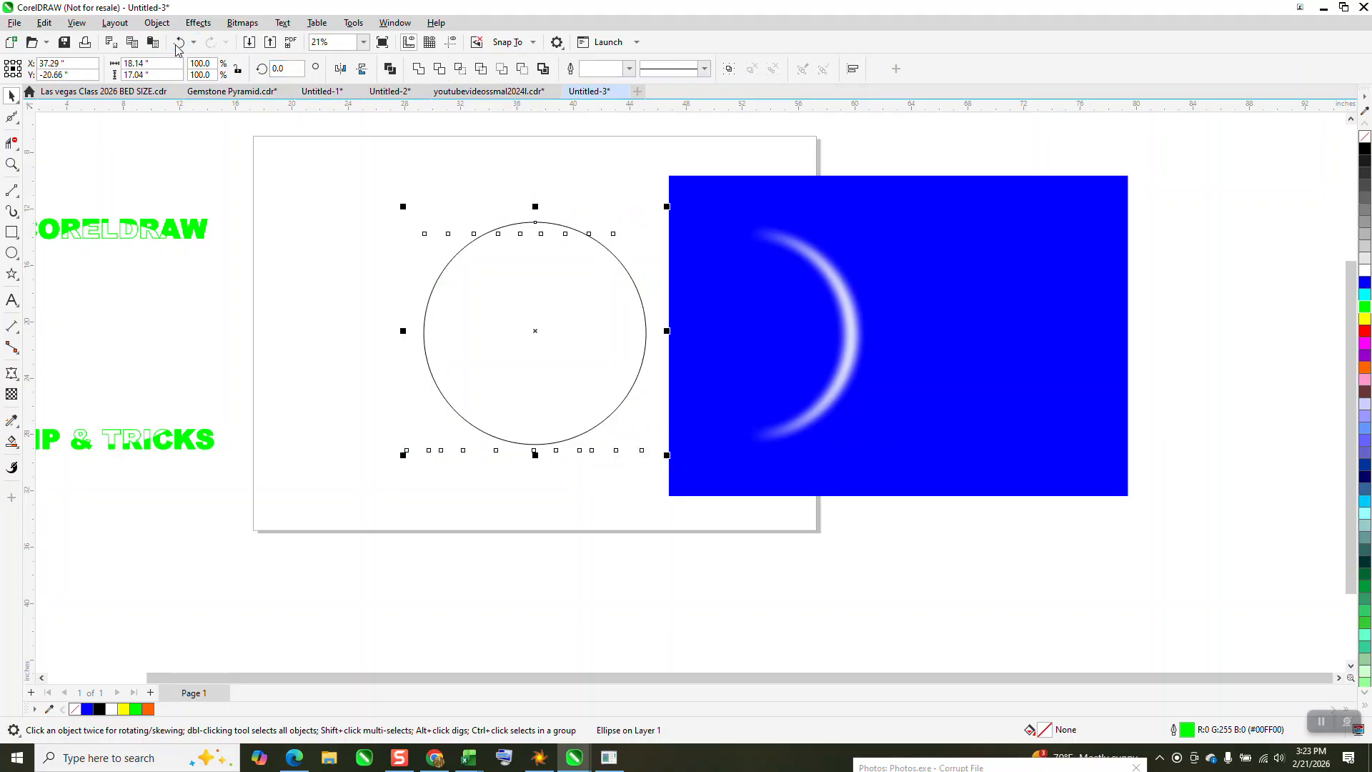
left_click(183, 45)
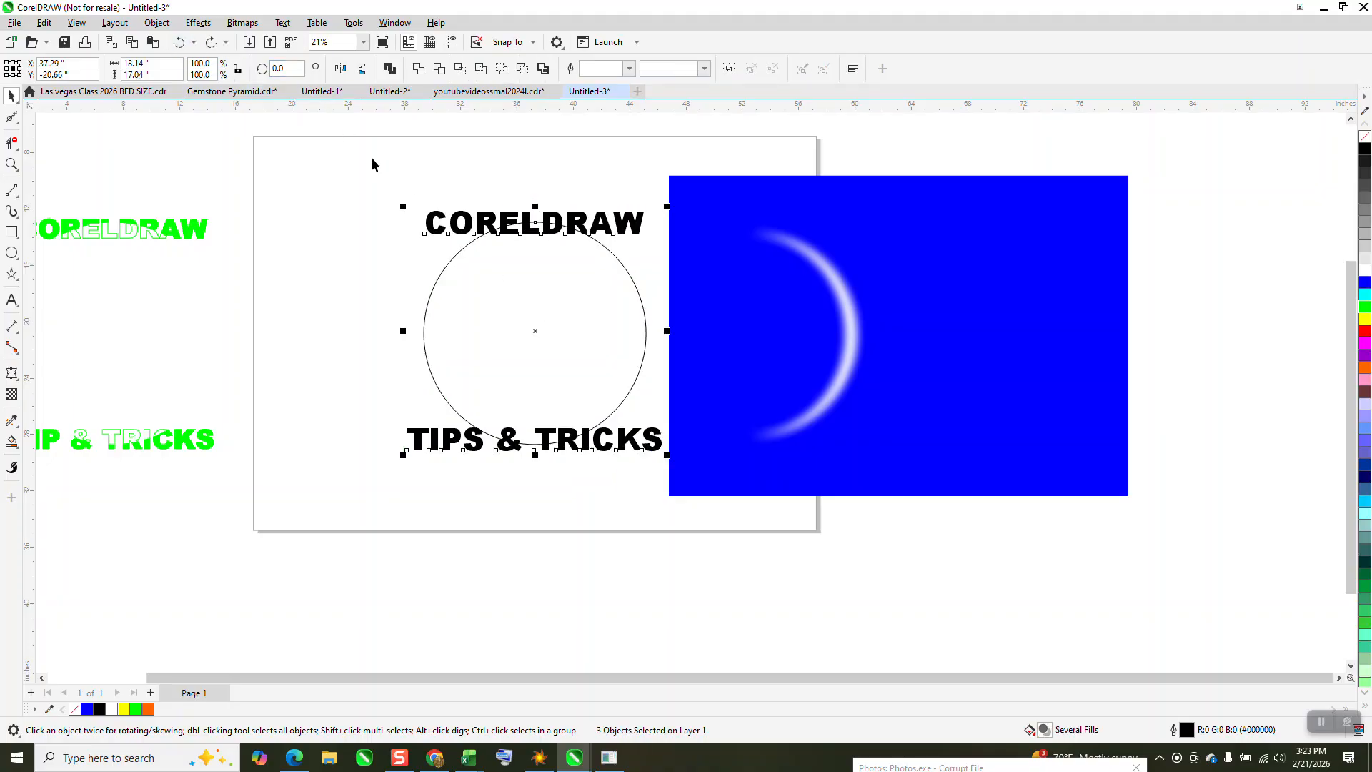
Remove the fill from the CORELDRAW text above the circle and give it a green outline
left_click_drag(373, 160, 668, 279)
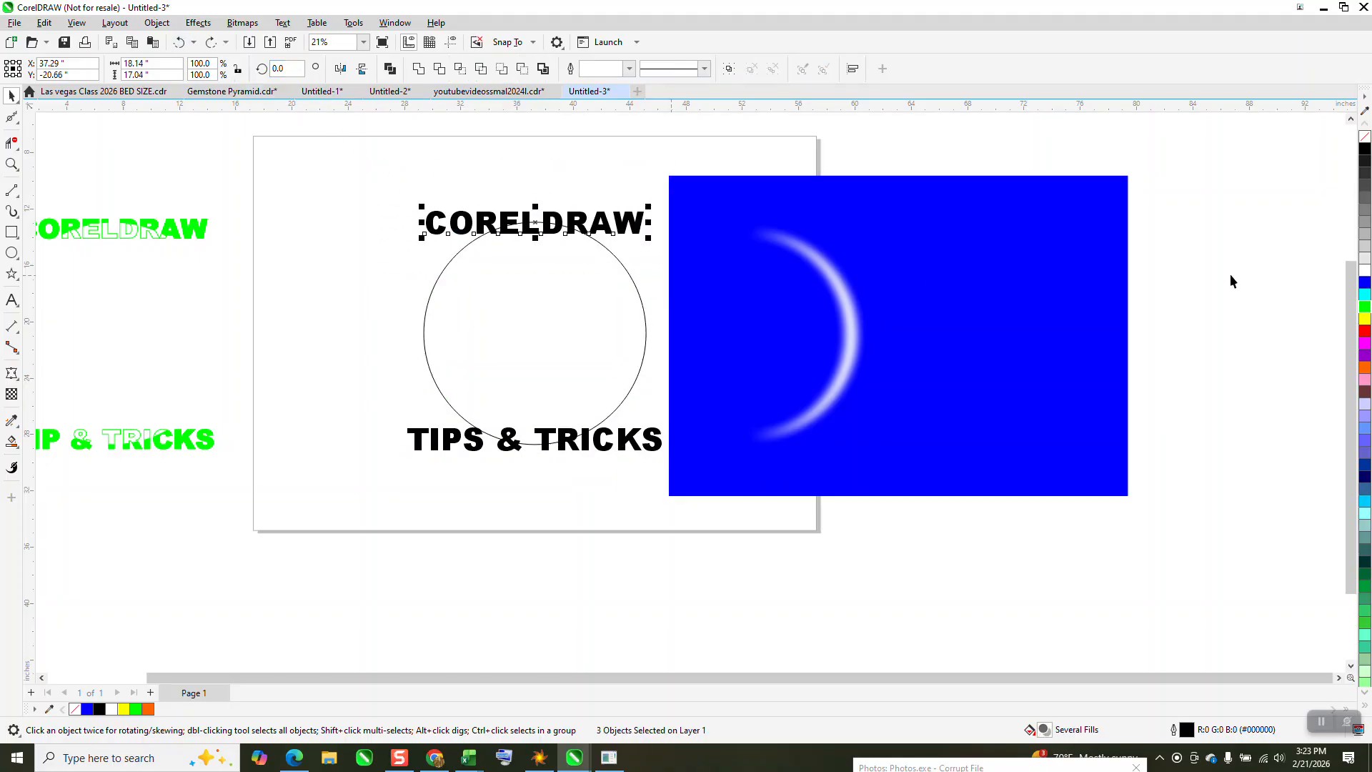
left_click(1365, 136)
right_click(1365, 308)
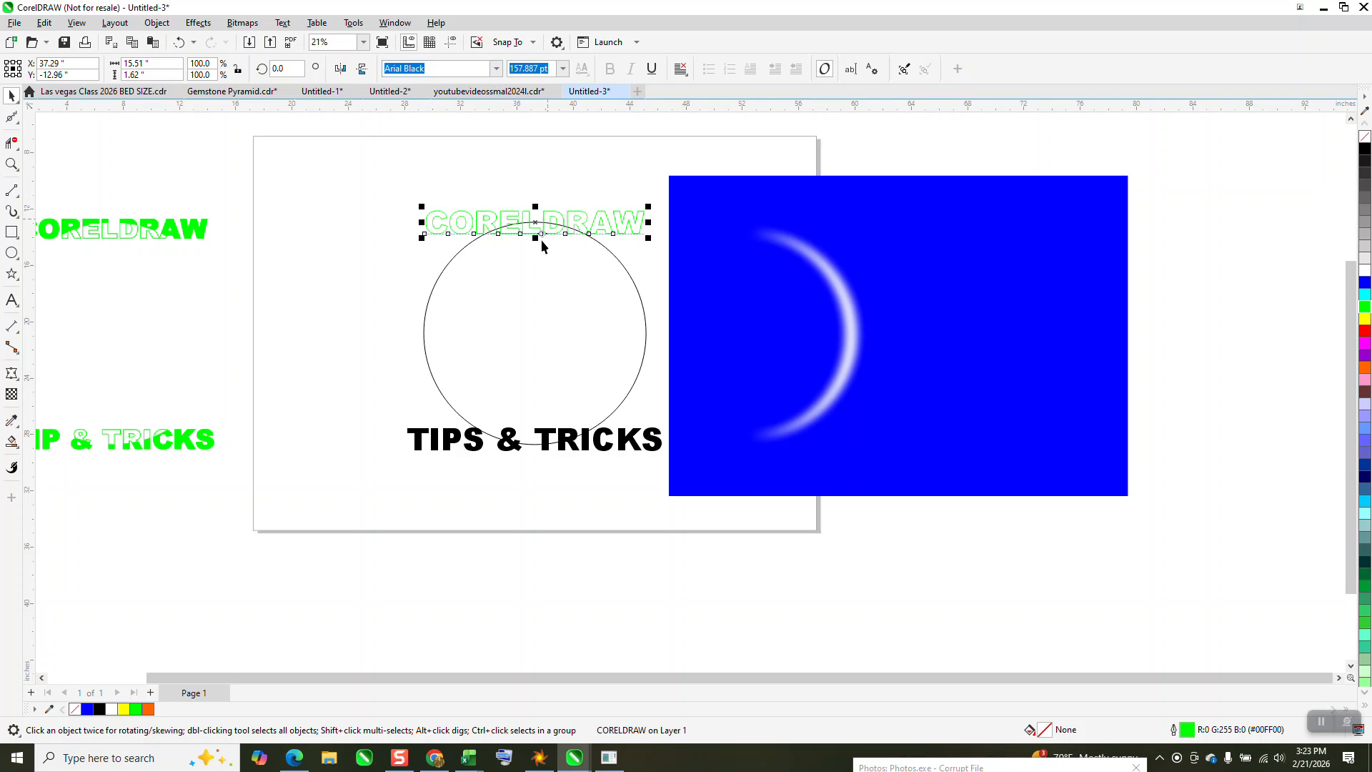
Convert the green-outlined CORELDRAW text to curves and set its outline width to 8.0 pt
left_click(156, 22)
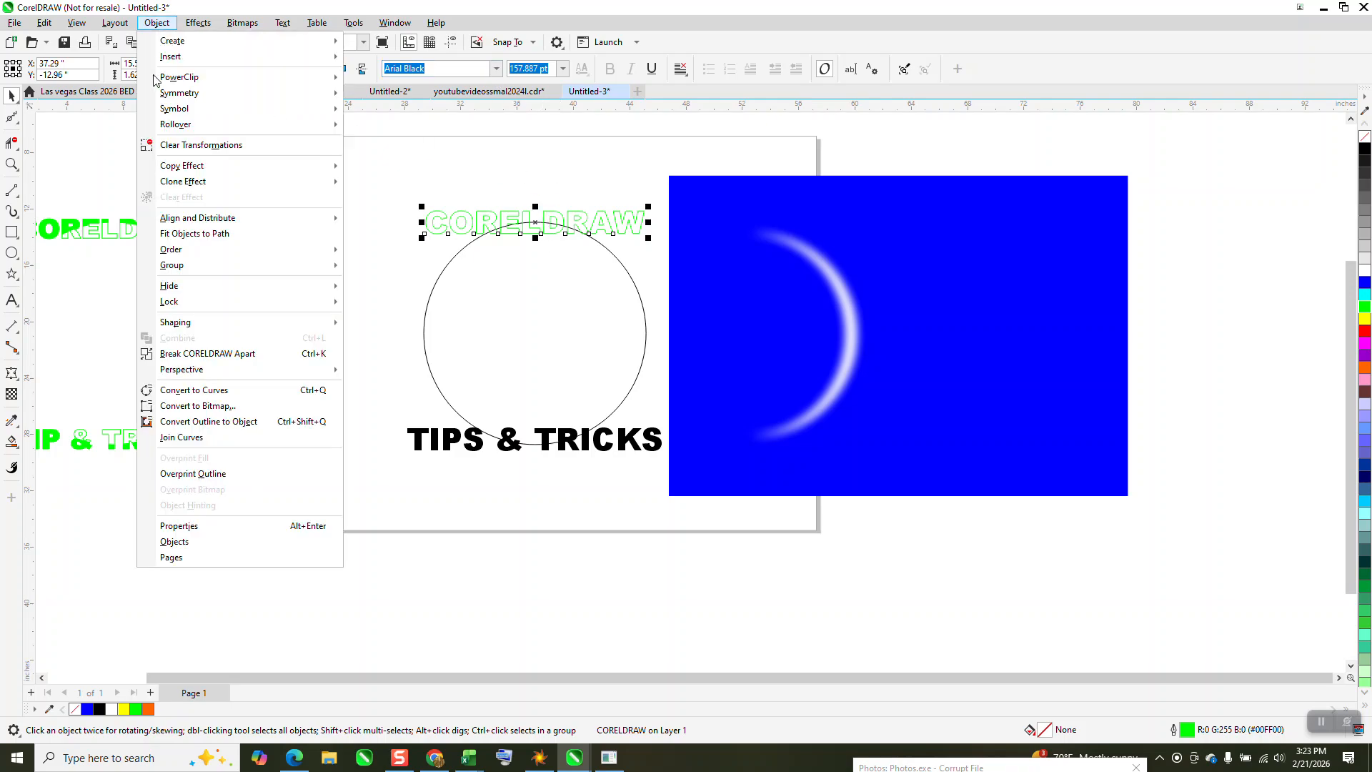
left_click(235, 390)
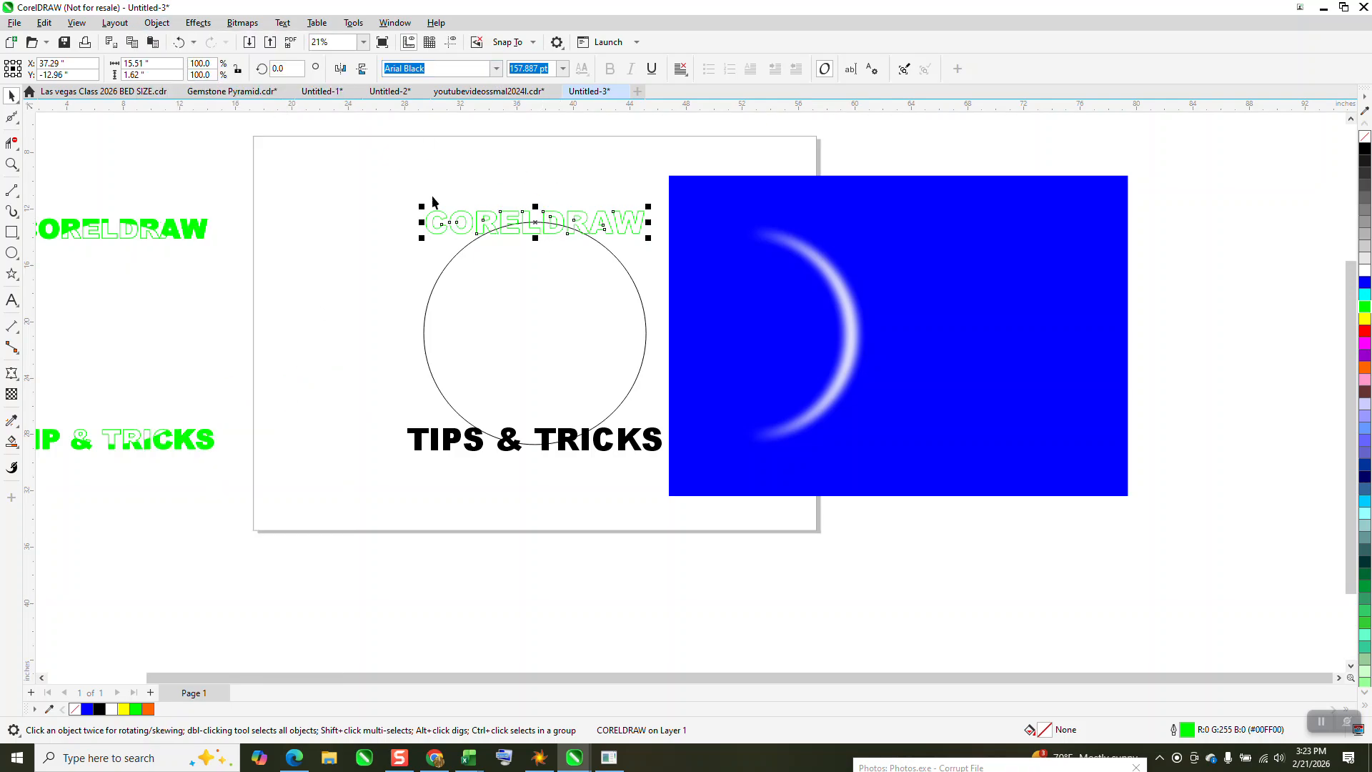
left_click(448, 69)
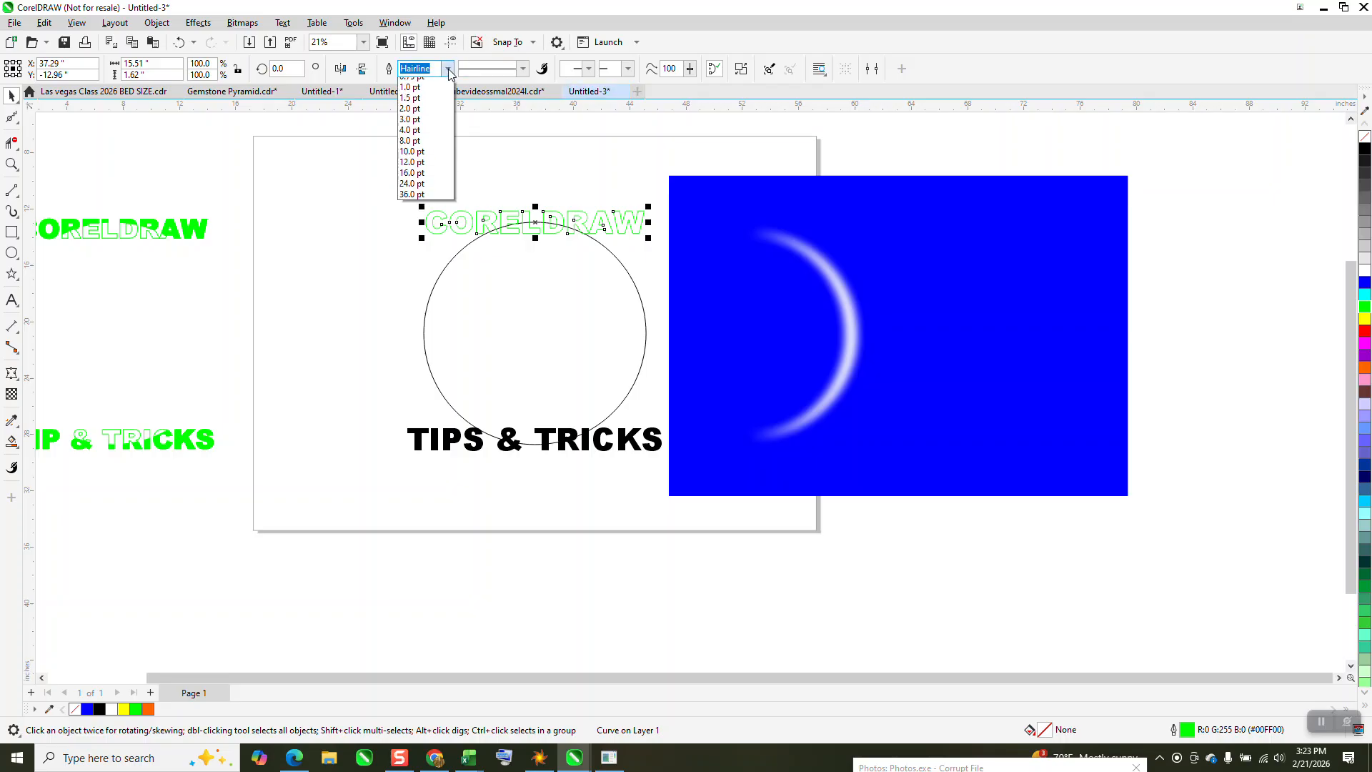
left_click(423, 180)
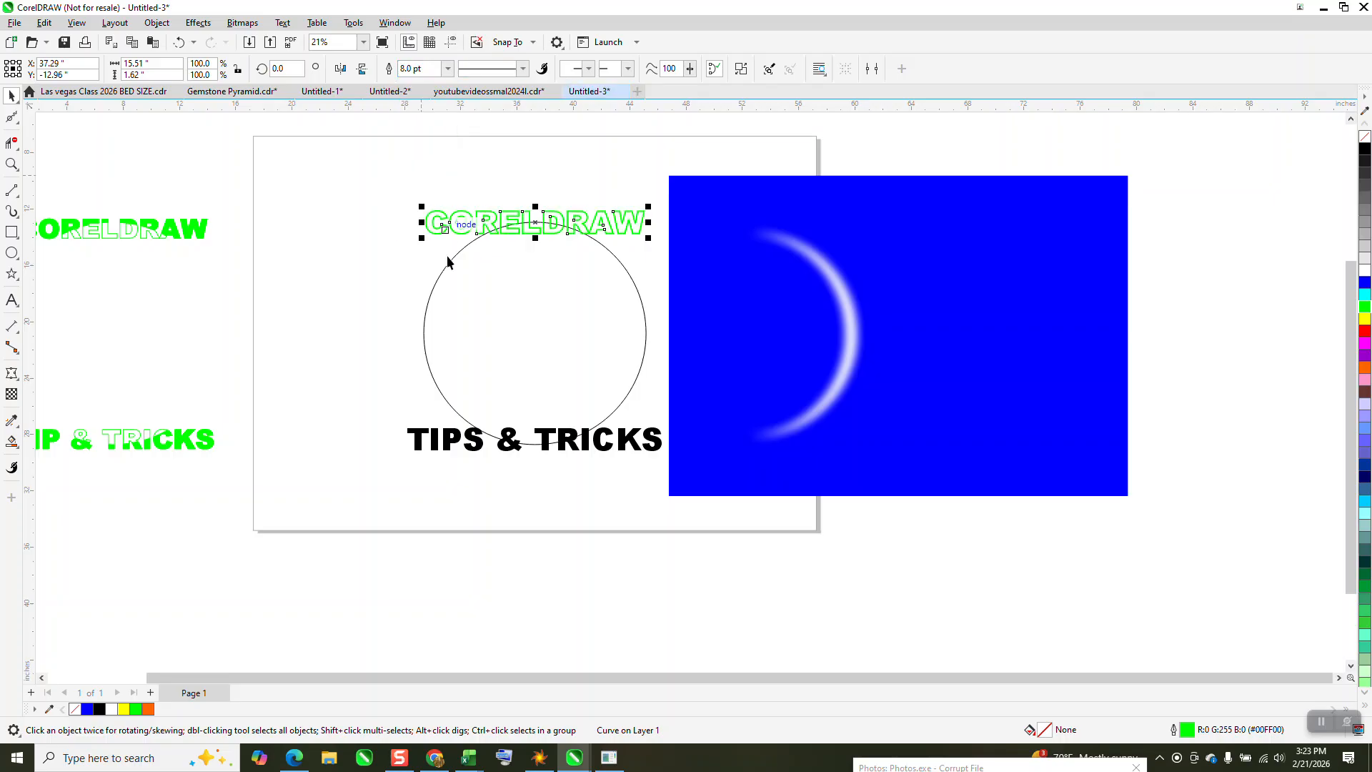
Remove the fill from the TIPS & TRICKS text on the circle's lower edge and give it a green outline
left_click(661, 439)
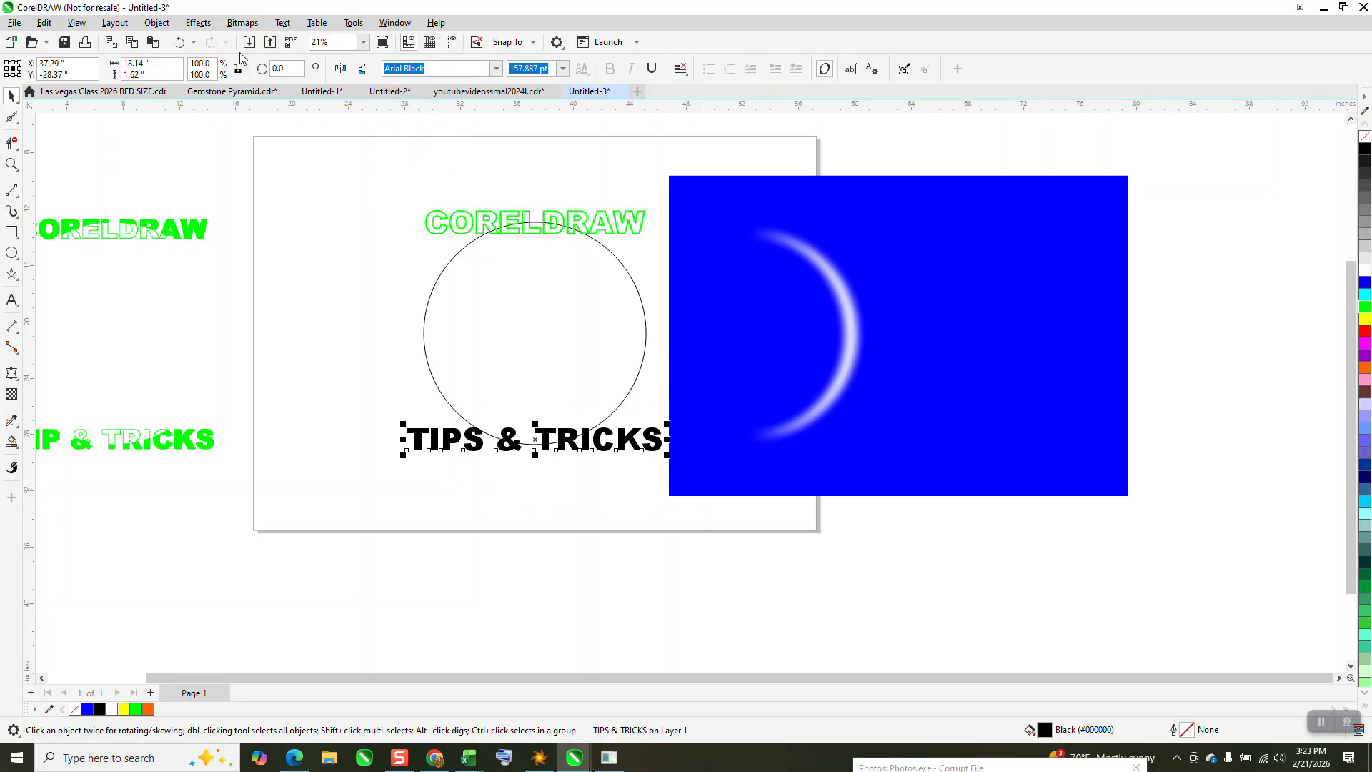
left_click(1365, 136)
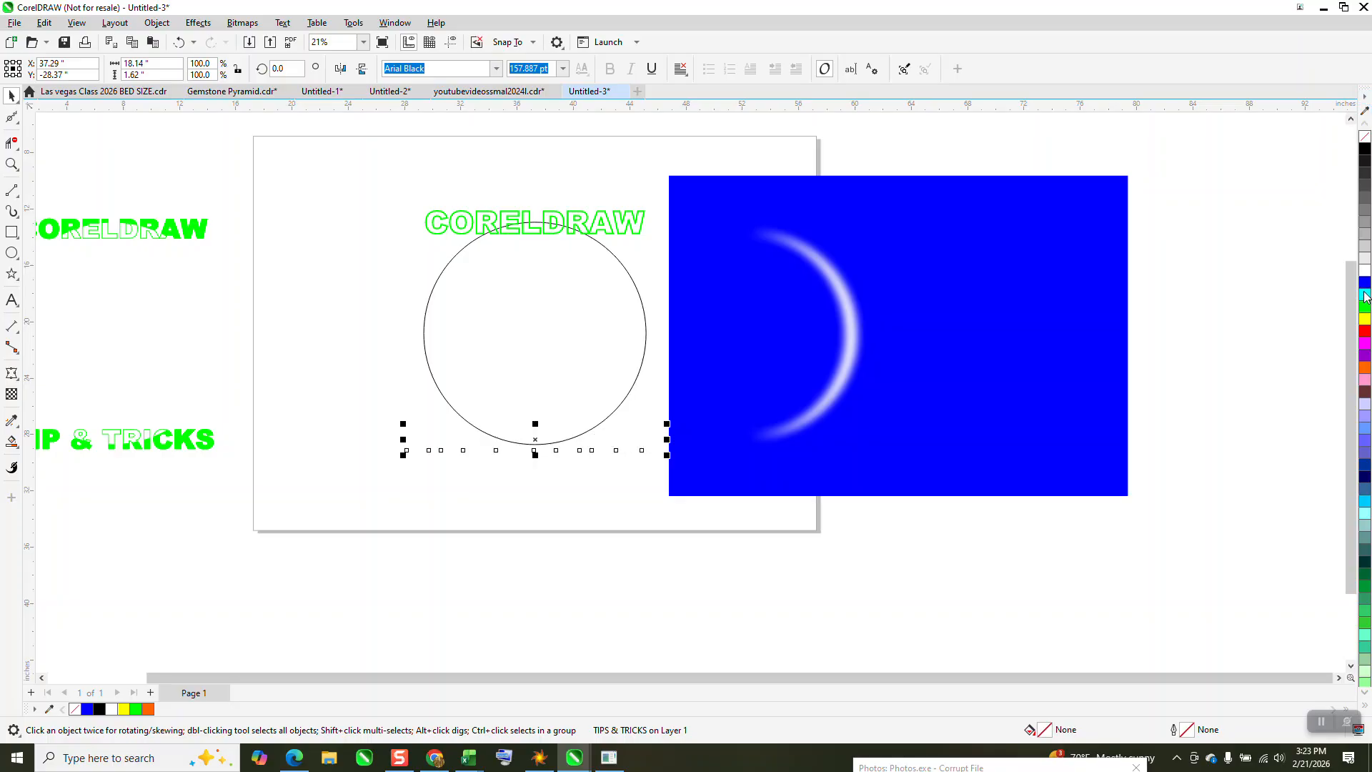
right_click(1365, 308)
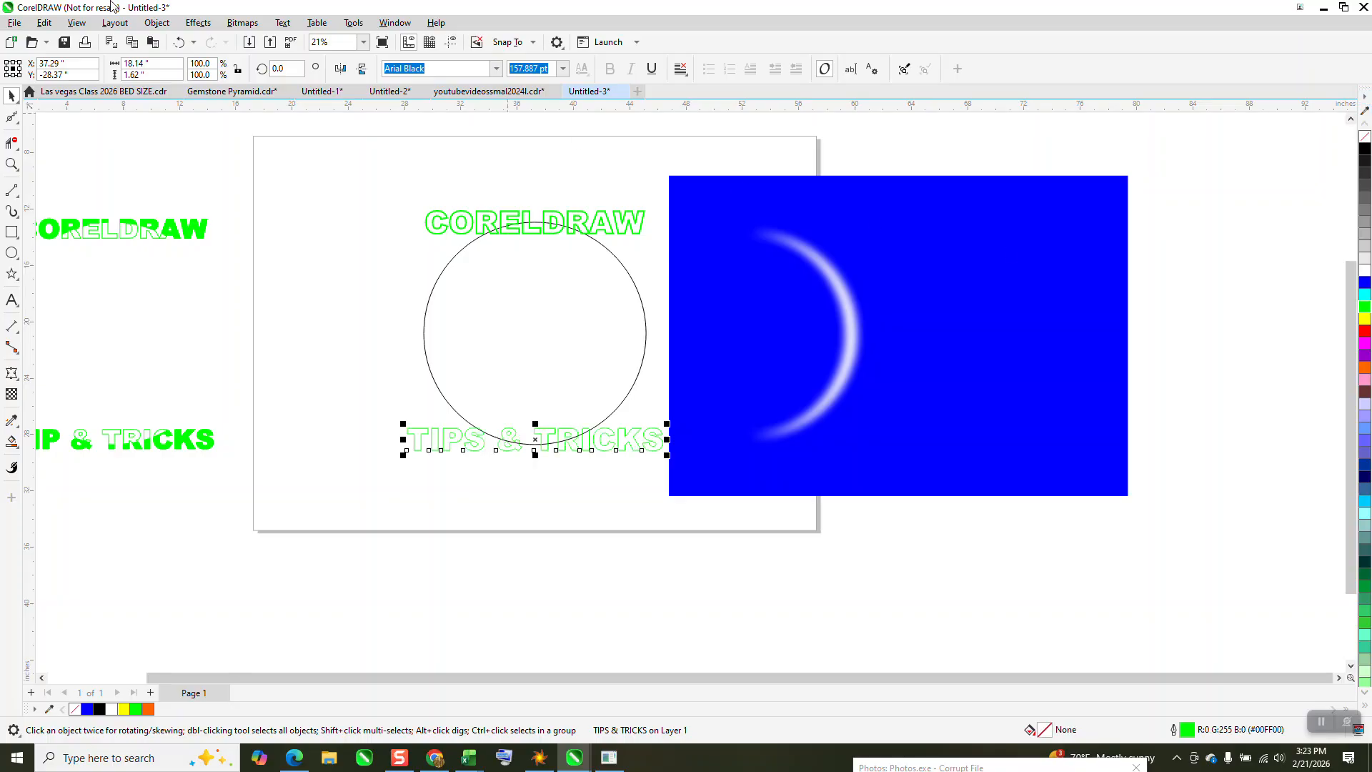
Convert the green-outlined TIPS & TRICKS text to curves and set its outline width to 8.0 pt
left_click(156, 22)
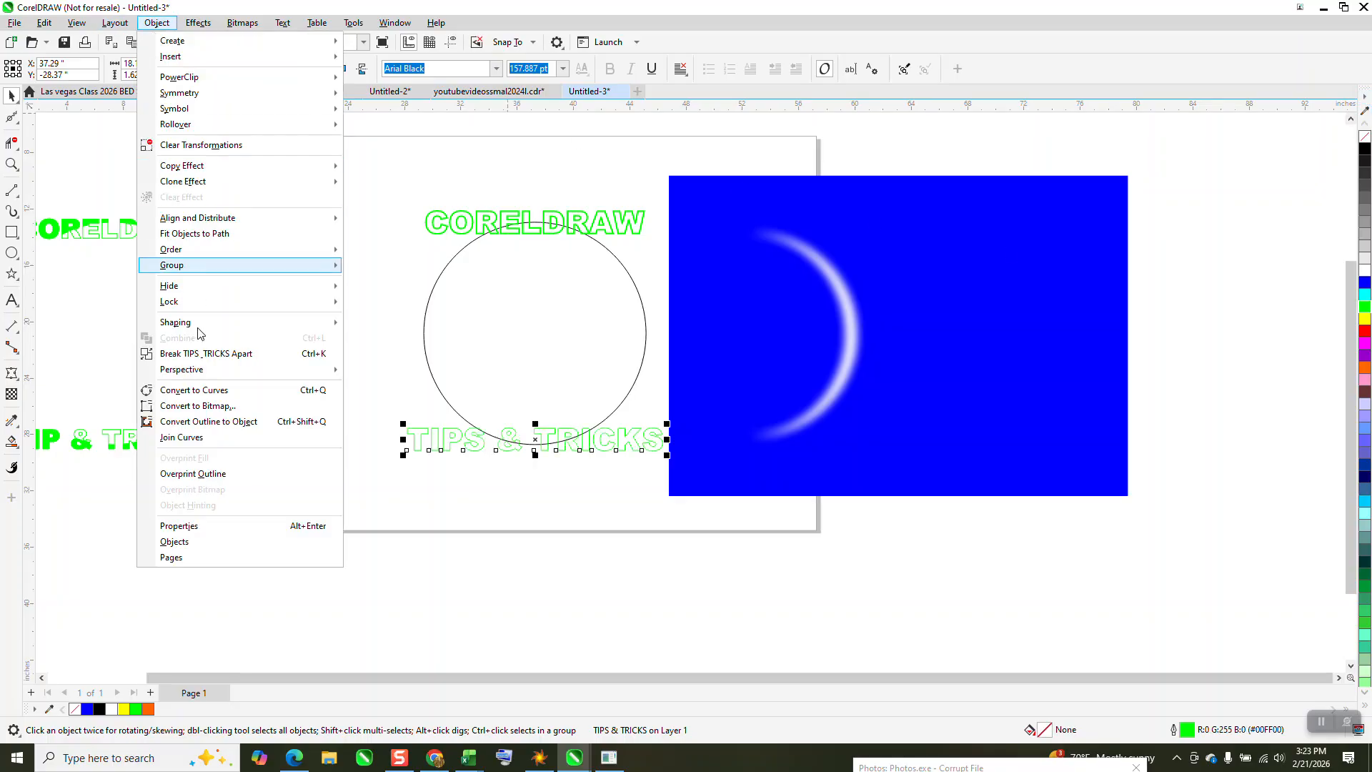
left_click(305, 391)
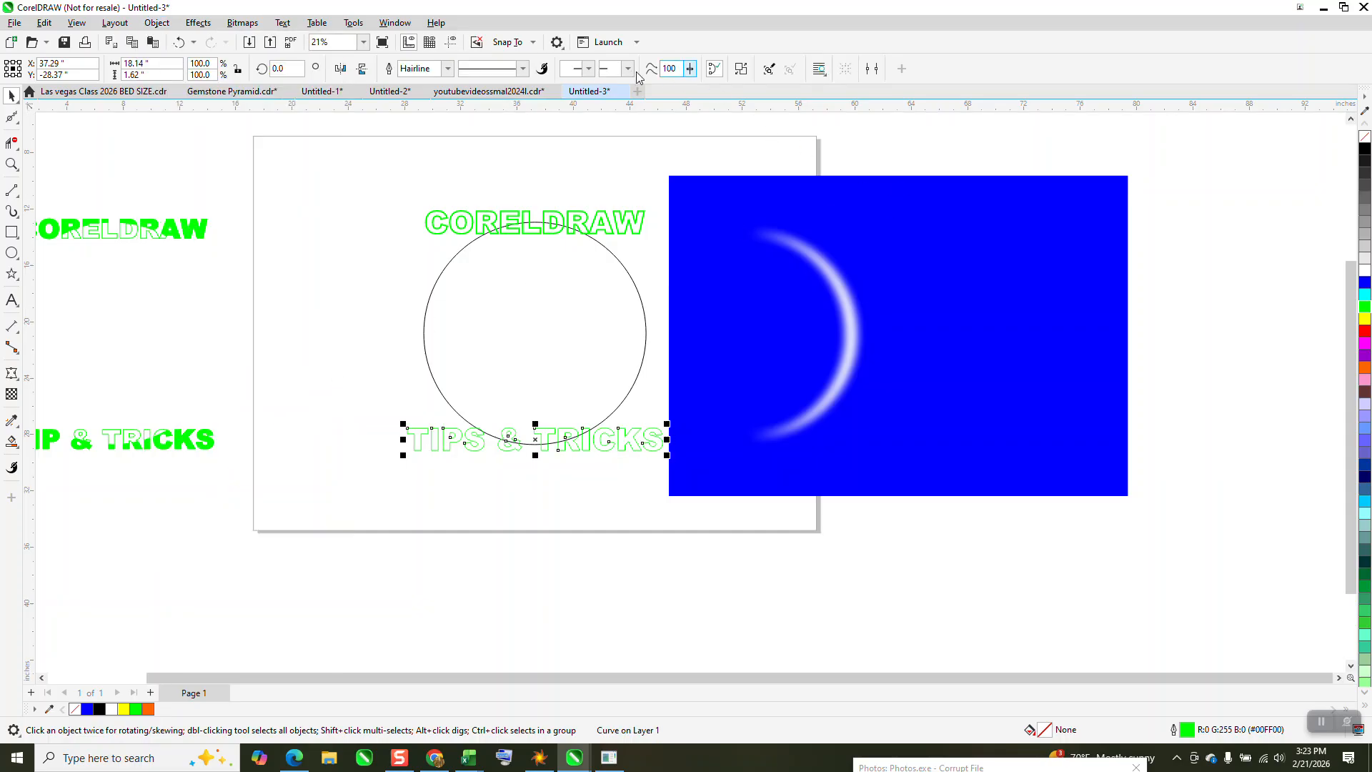
left_click(447, 69)
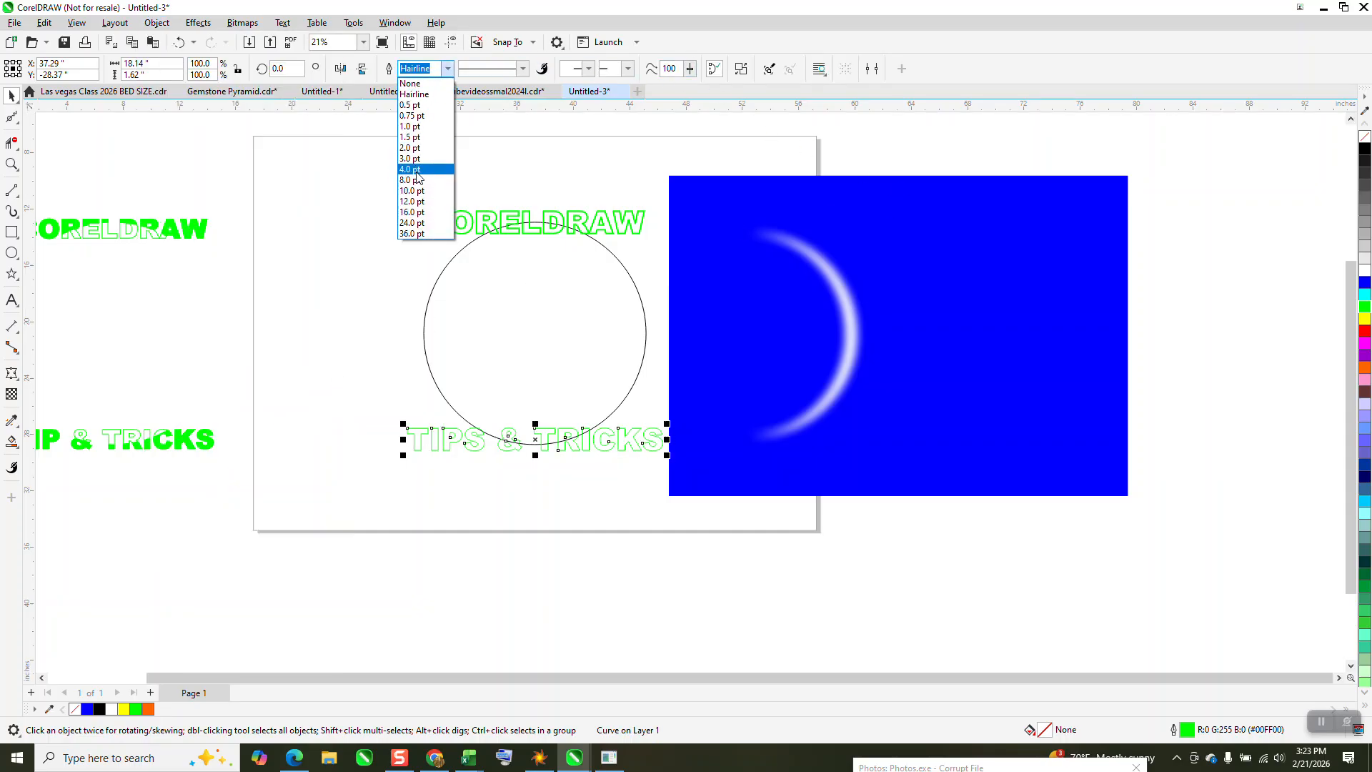
left_click(433, 190)
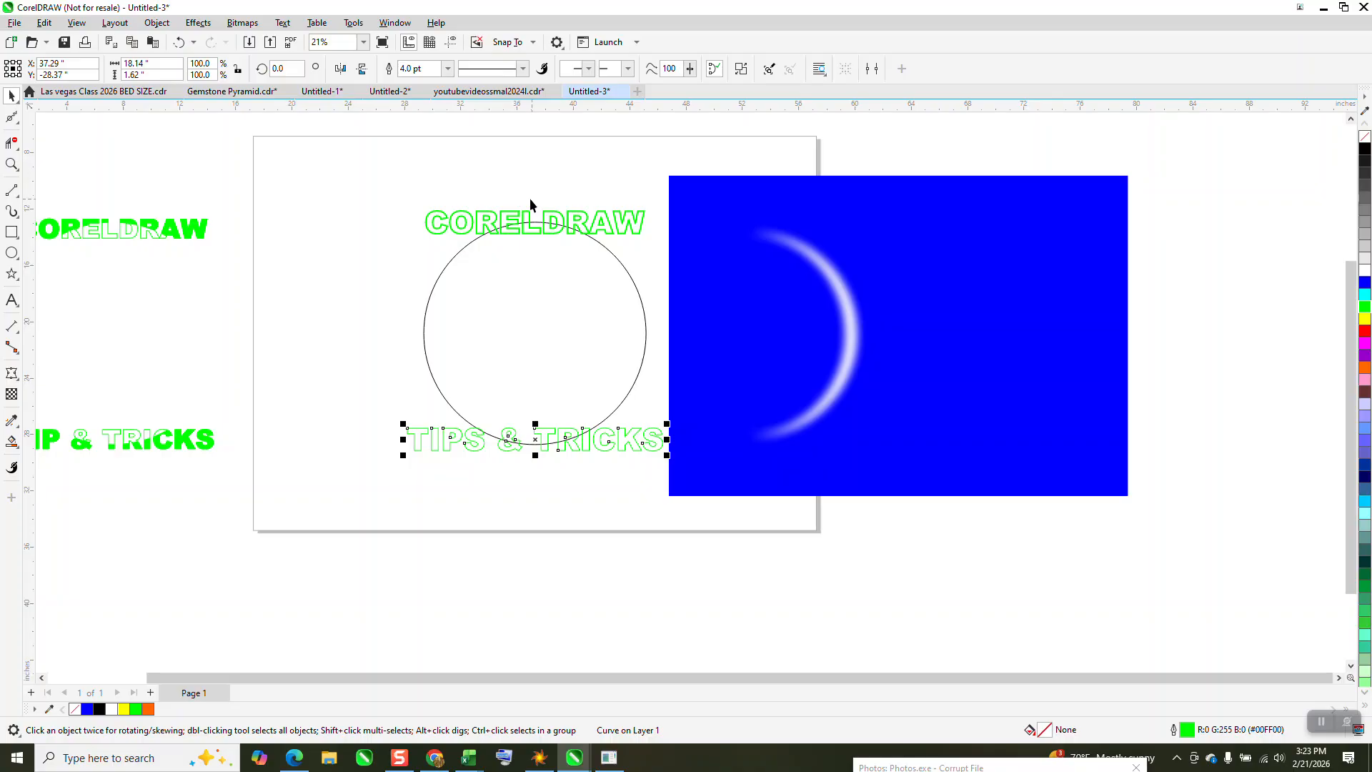
left_click(496, 230)
left_click(471, 440)
left_click(446, 69)
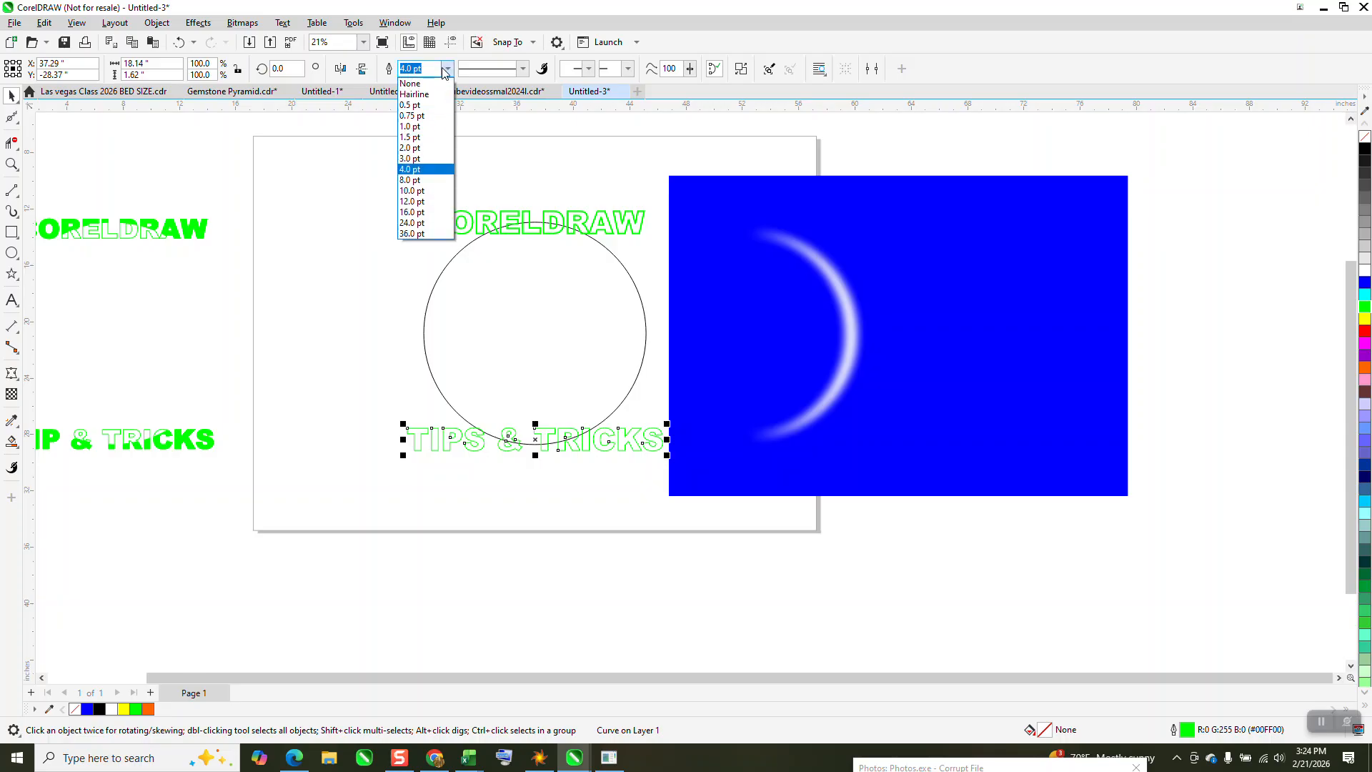
left_click(410, 179)
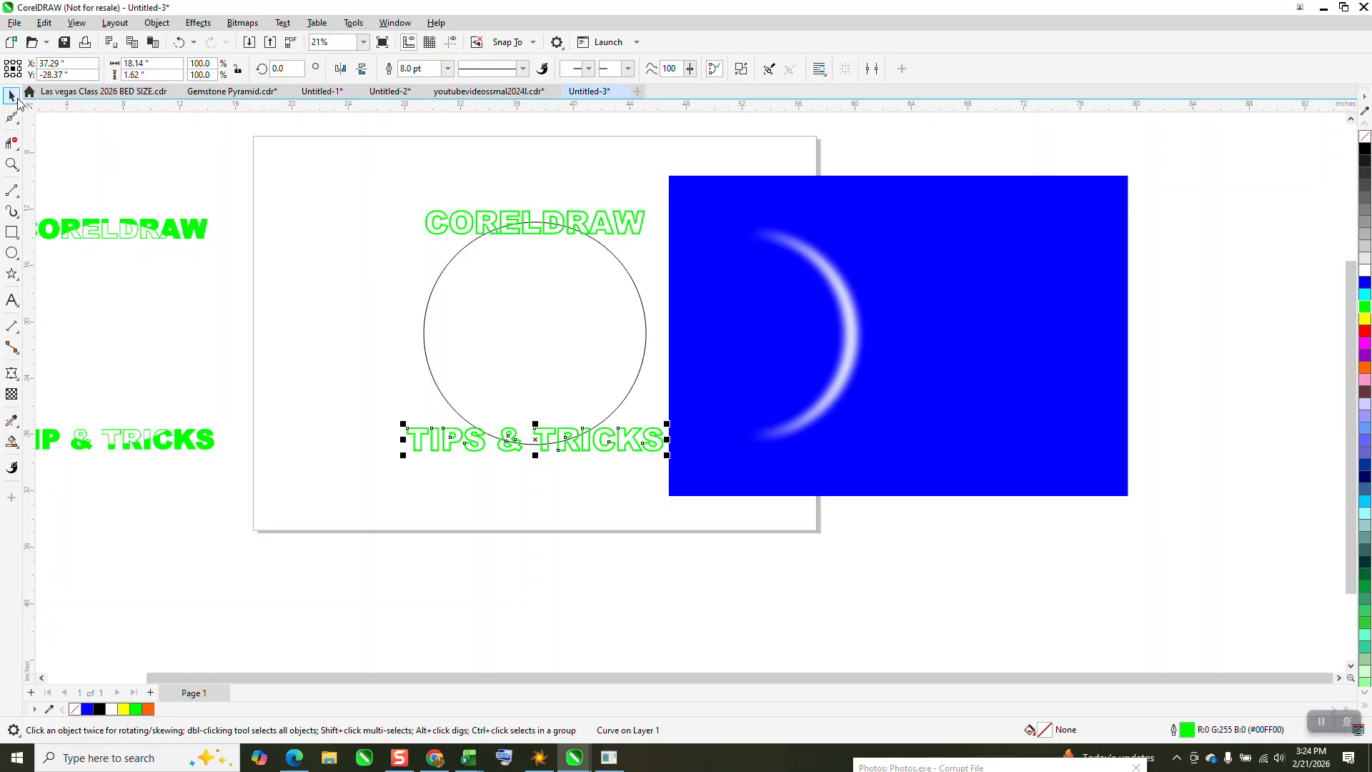
Use Smart Fill in green with no outline on the parts of the first four CORELDRAW letters, C, O, R and E, outside the circle
left_click_drag(380, 186, 846, 507)
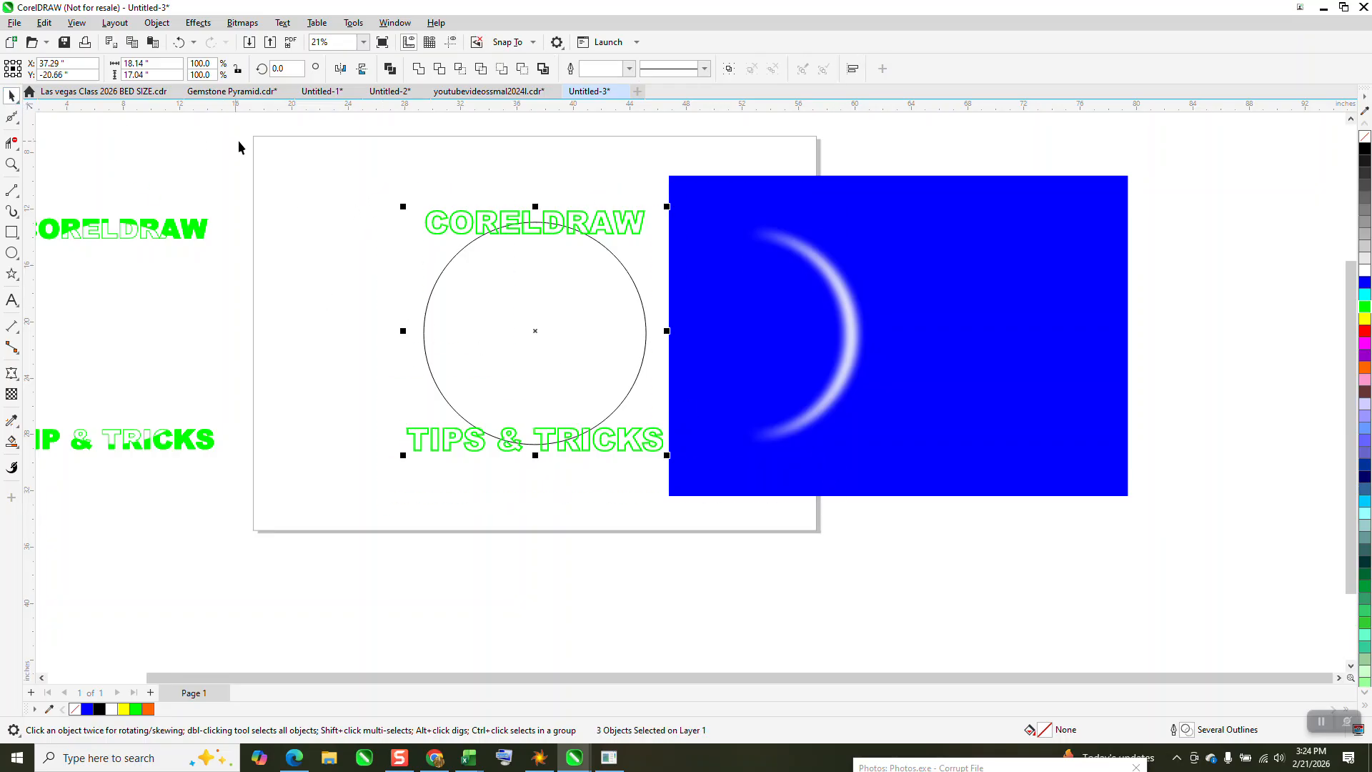
left_click(16, 164)
left_click_drag(395, 199, 834, 502)
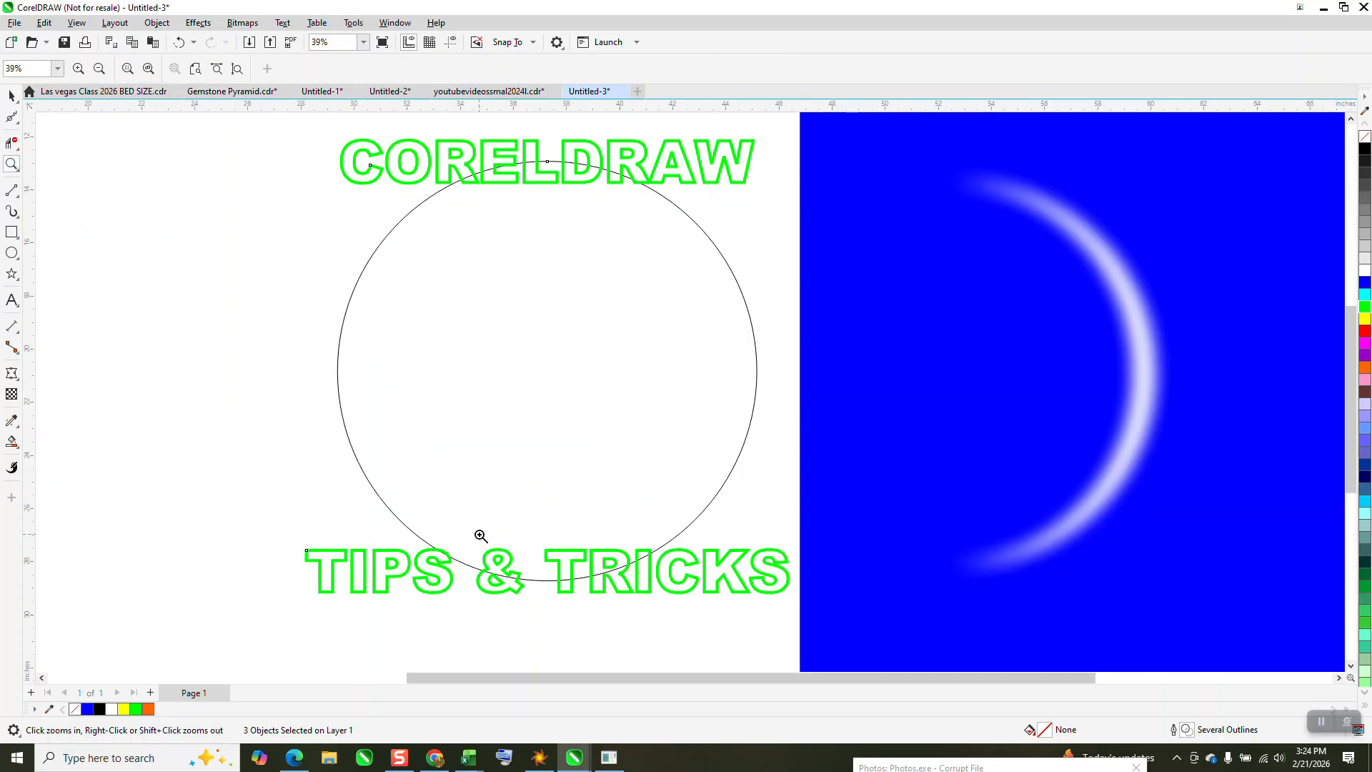
left_click(12, 441)
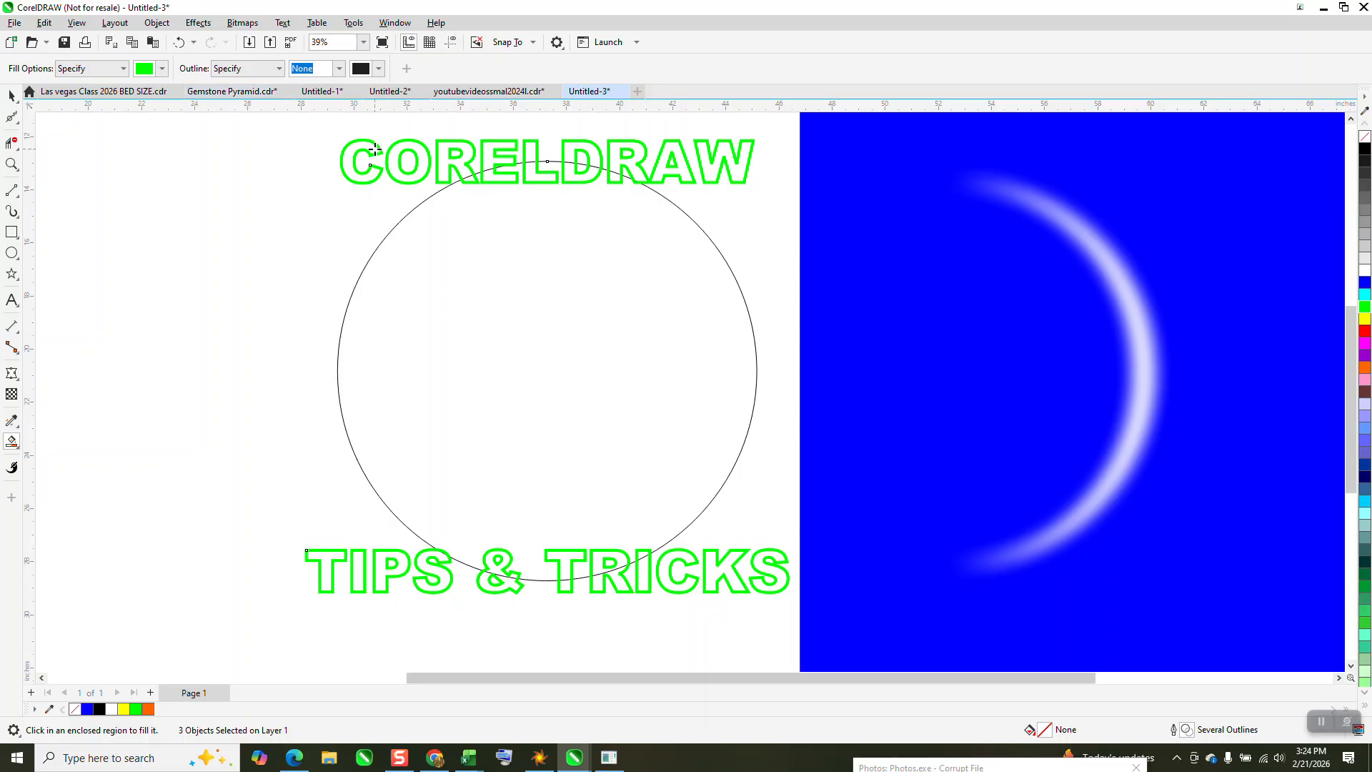
left_click(374, 150)
left_click(413, 147)
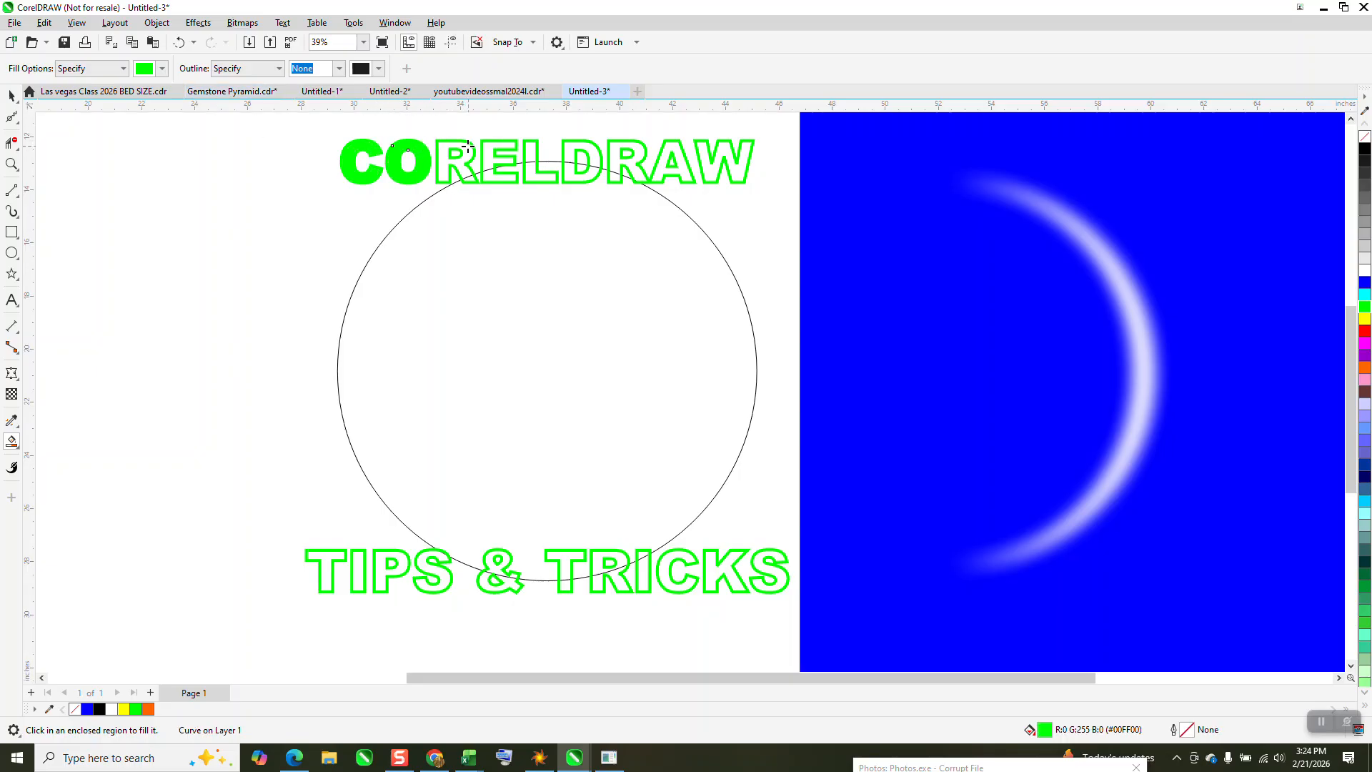
left_click(463, 147)
left_click(504, 146)
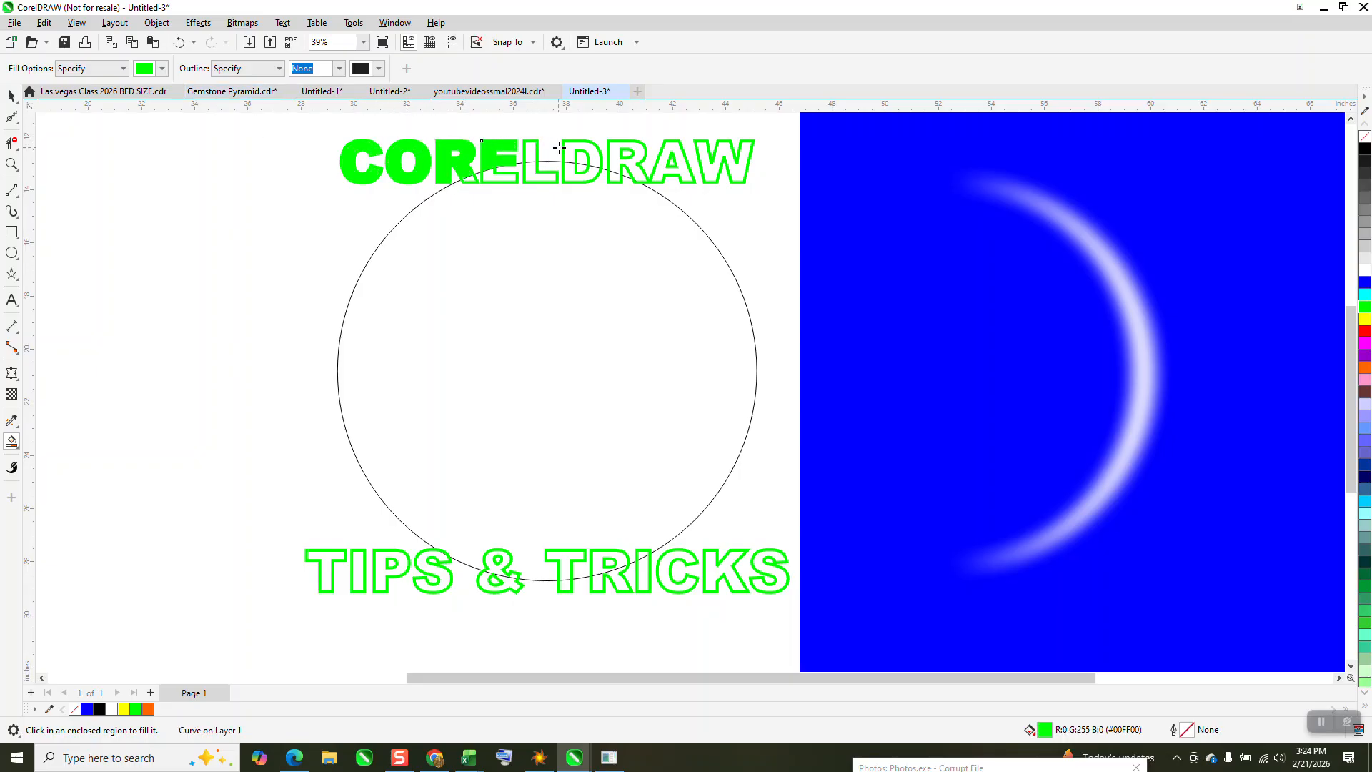
Smart-fill the parts of the remaining CORELDRAW letters, L, D, R, A and W, outside the circle in green, undoing any stray fill
left_click(538, 150)
left_click(568, 146)
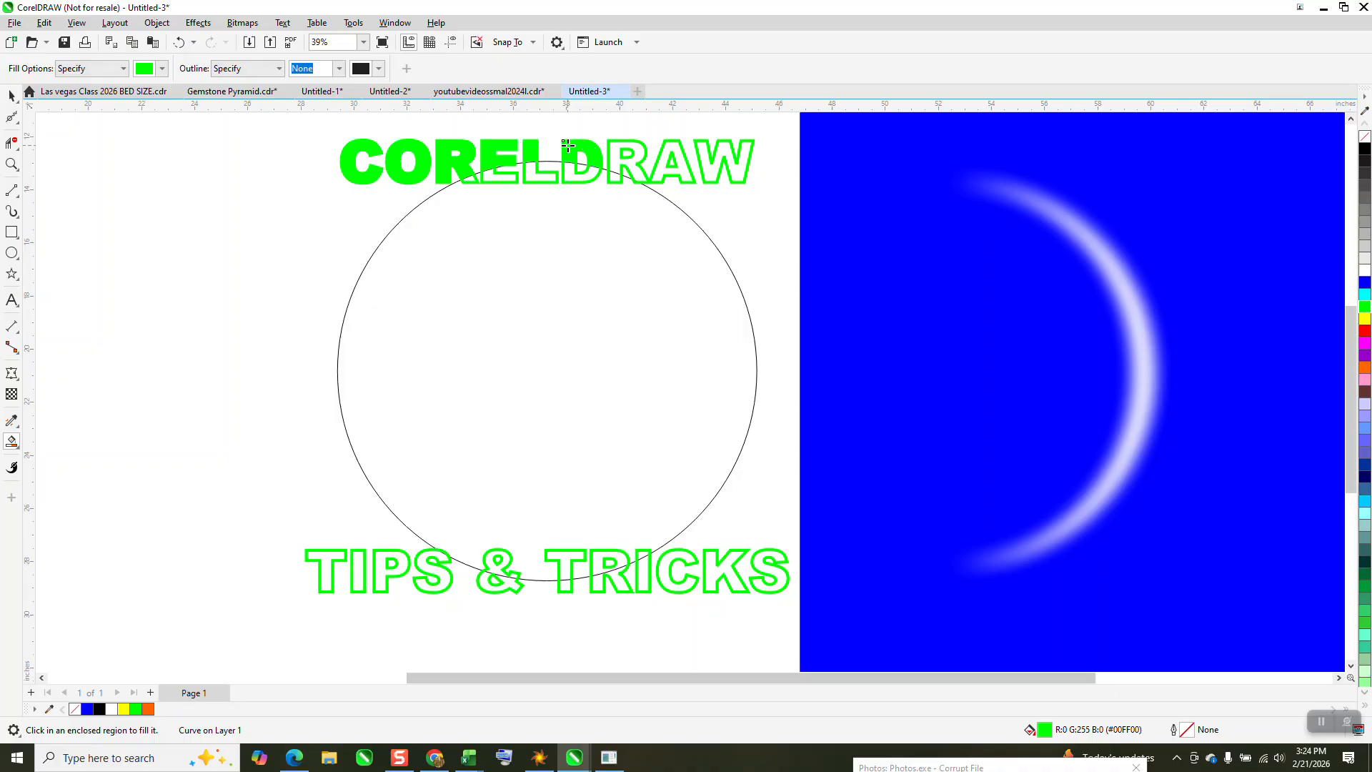
left_click(614, 145)
left_click(677, 145)
left_click(705, 160)
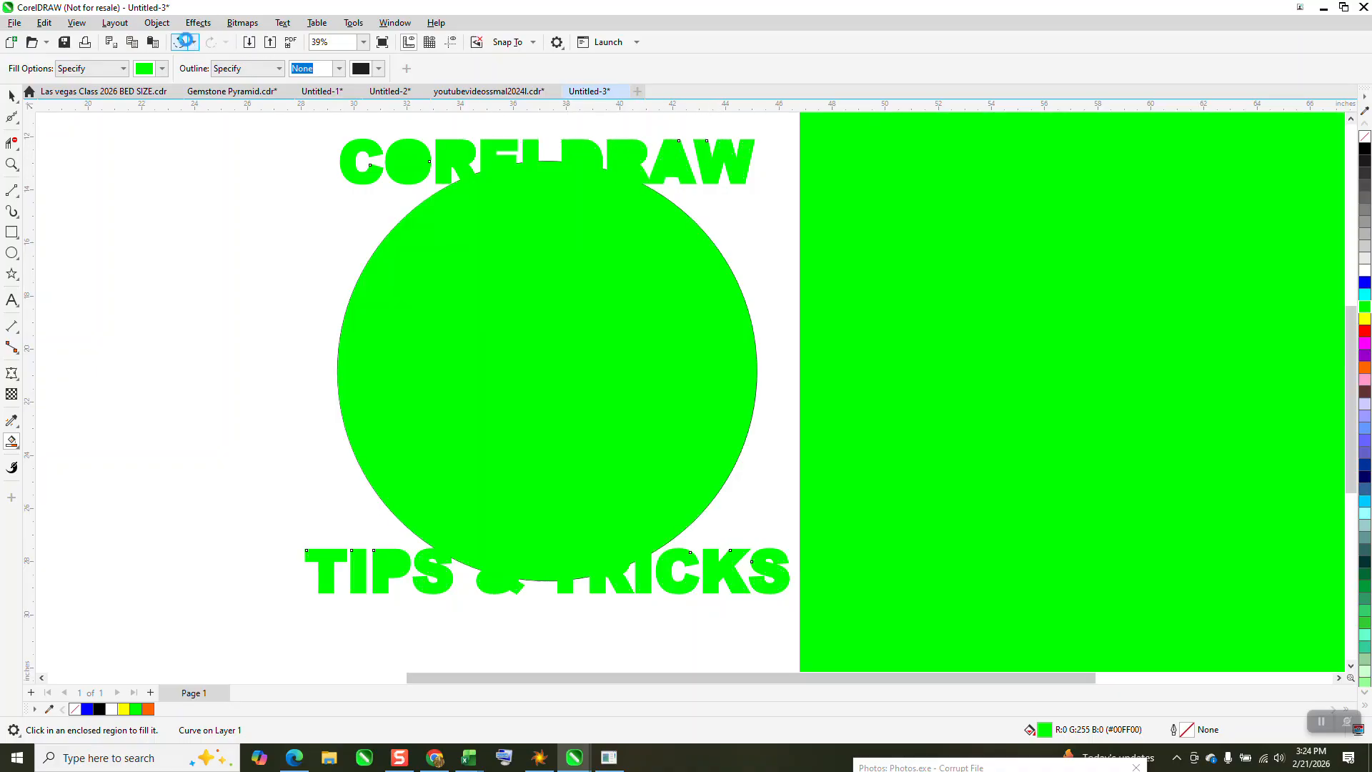
left_click(187, 41)
left_click(737, 172)
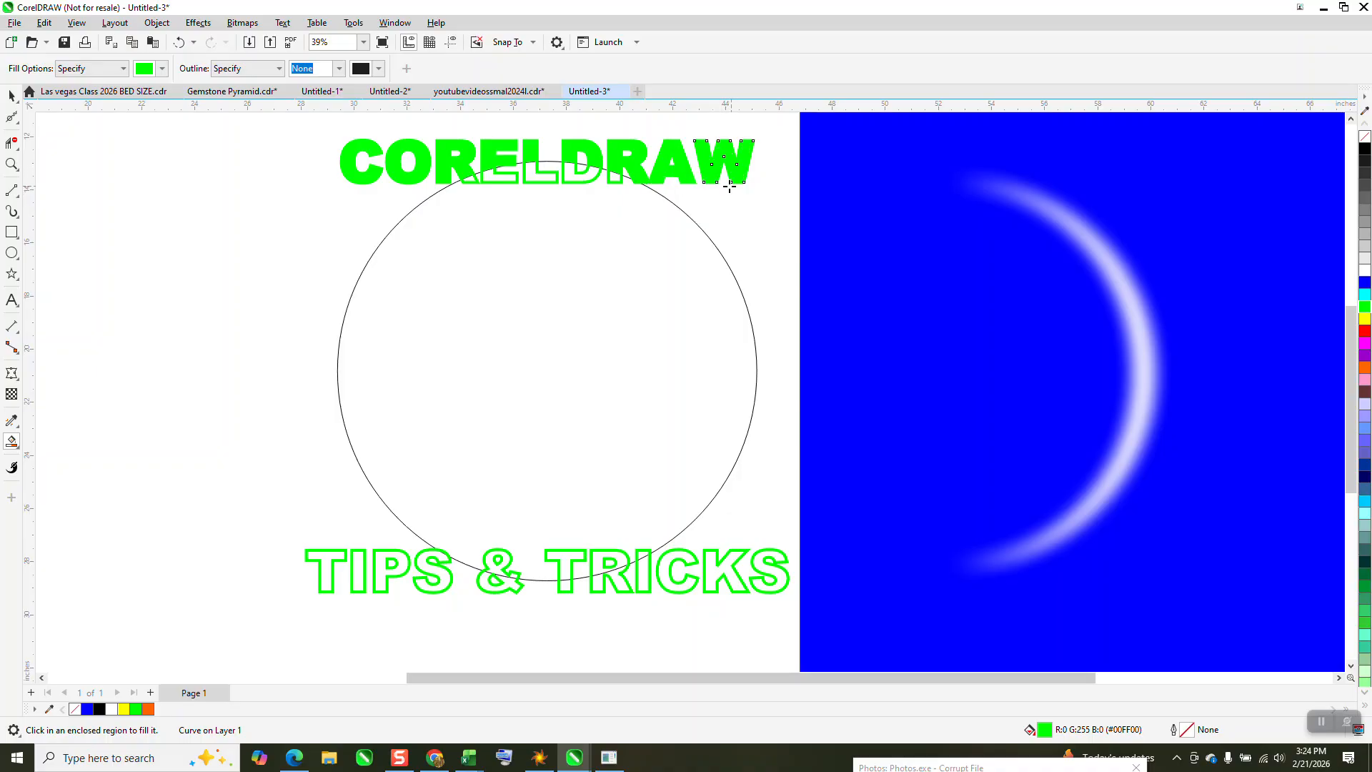
Smart-fill the parts of the word TIPS that lie outside the circle in green
left_click(12, 163)
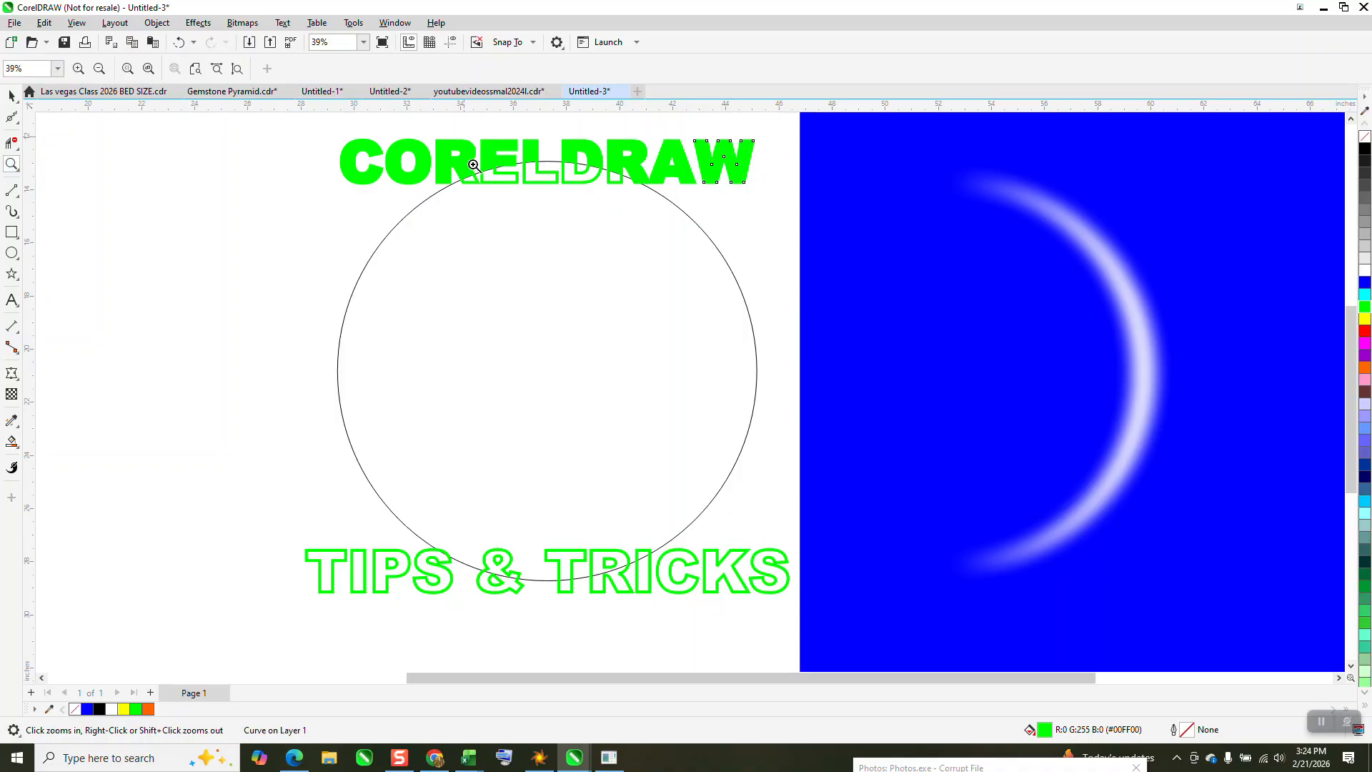
left_click_drag(468, 141, 688, 230)
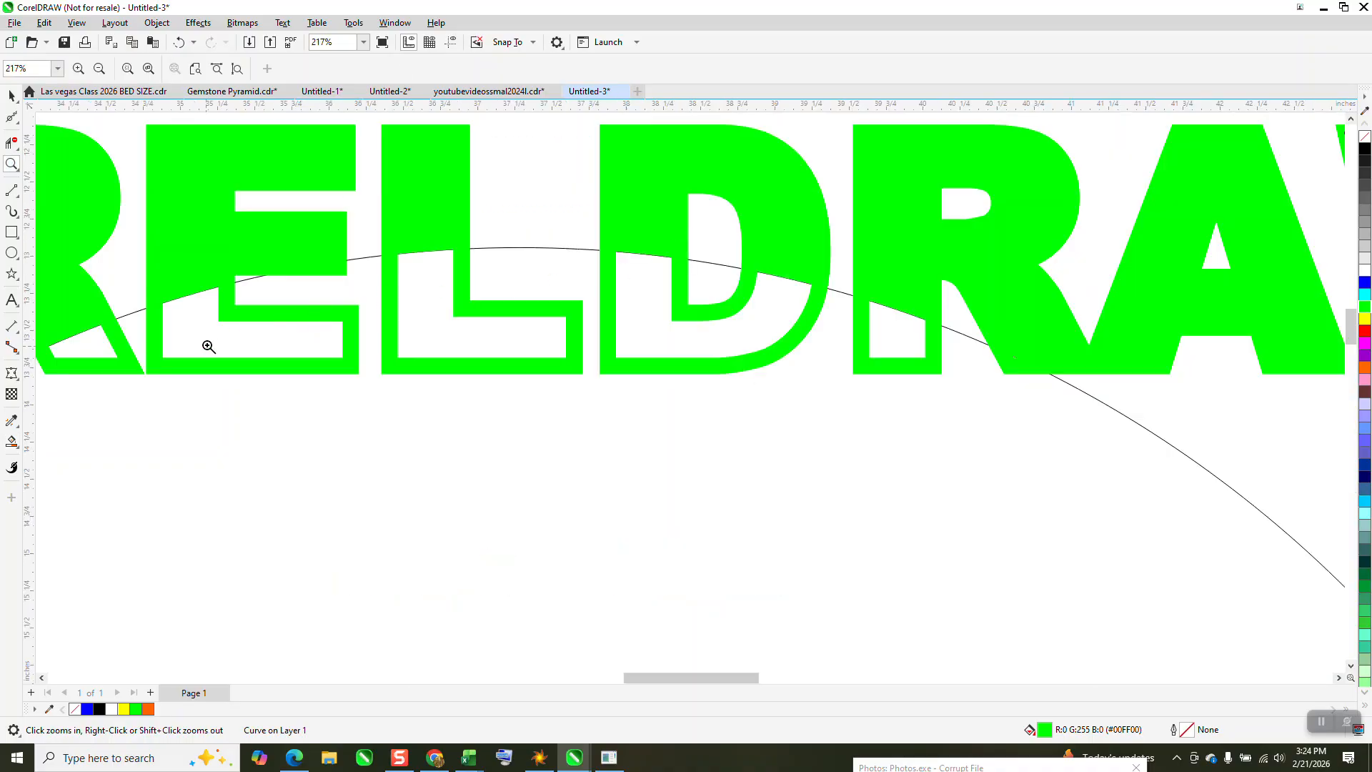
scroll(532, 186, "down", 4)
scroll(541, 172, "down", 3)
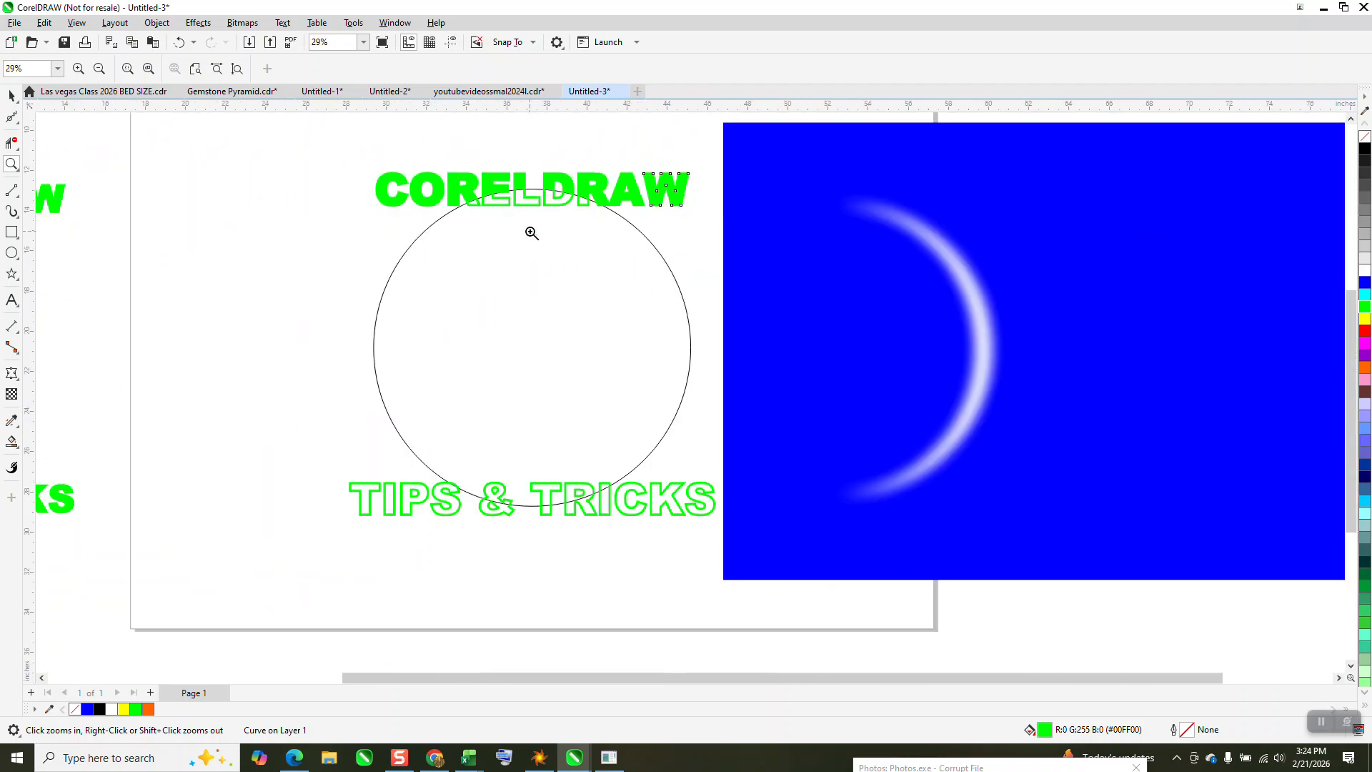
left_click_drag(343, 468, 816, 548)
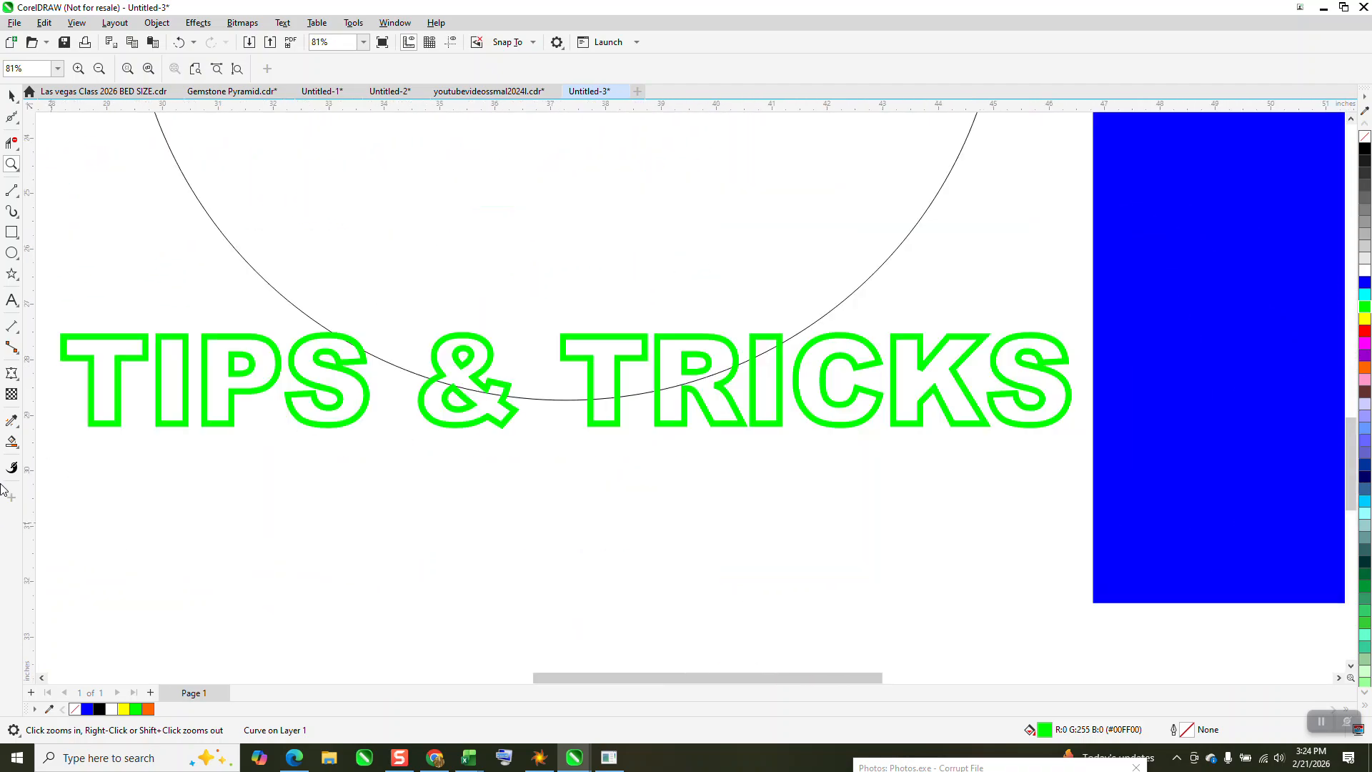
left_click(11, 442)
left_click(100, 367)
left_click(174, 345)
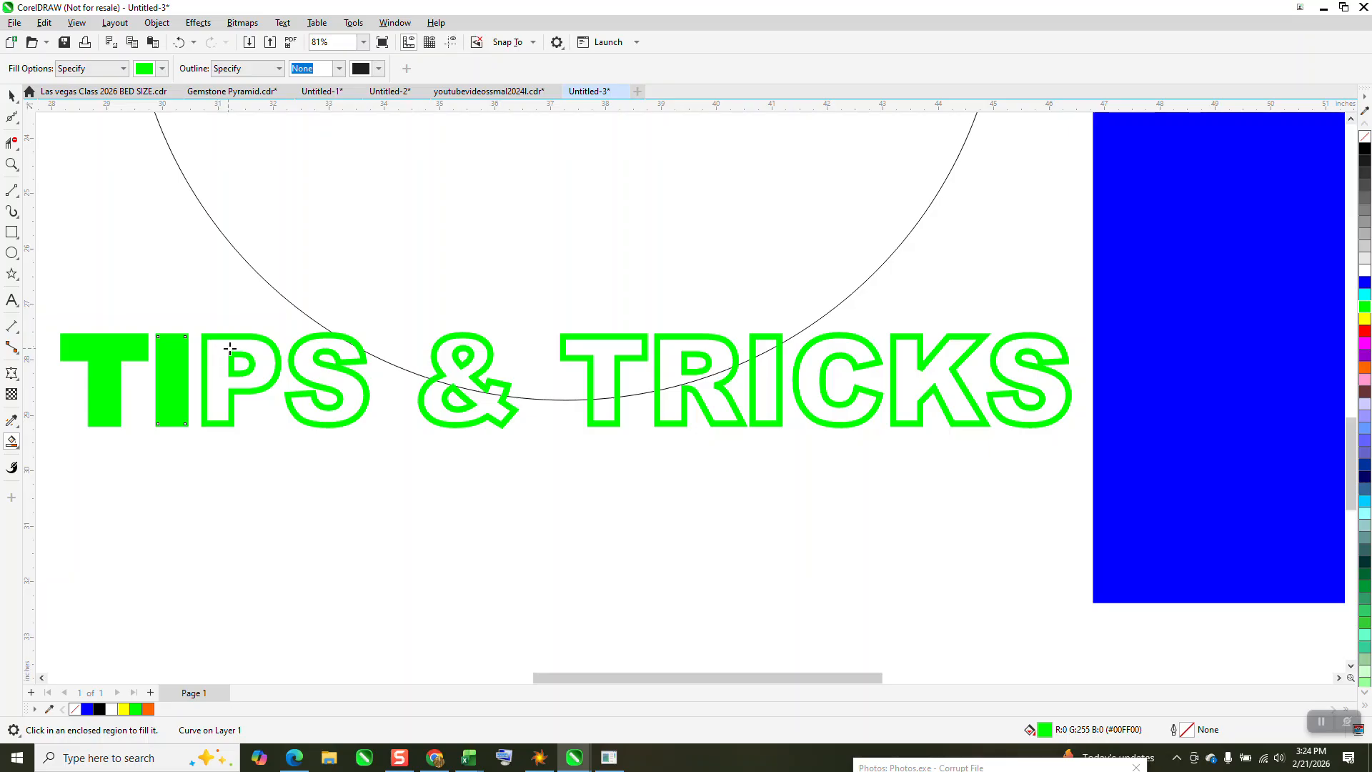
left_click(245, 344)
left_click(314, 357)
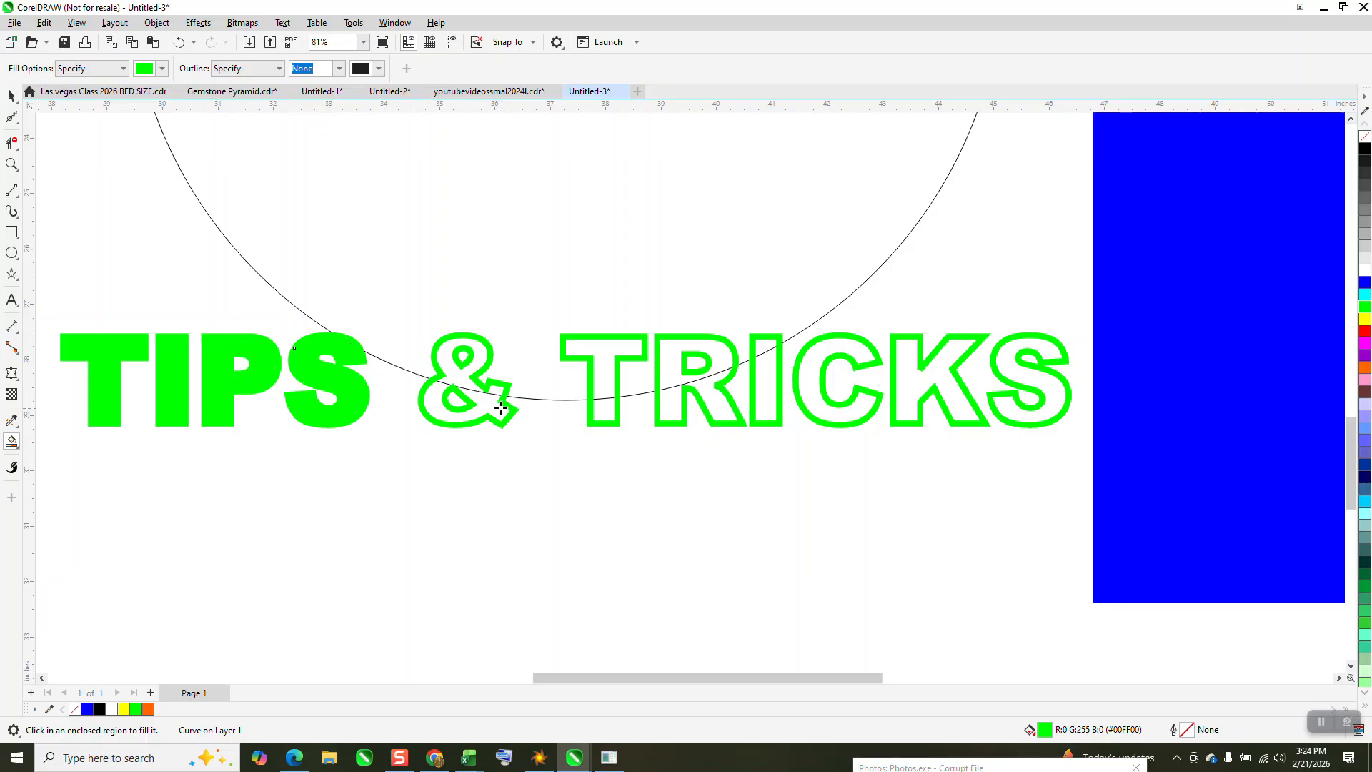
Smart-fill the parts of the ampersand and the word TRICKS that lie outside the circle in green
left_click(501, 407)
left_click(600, 409)
left_click(723, 412)
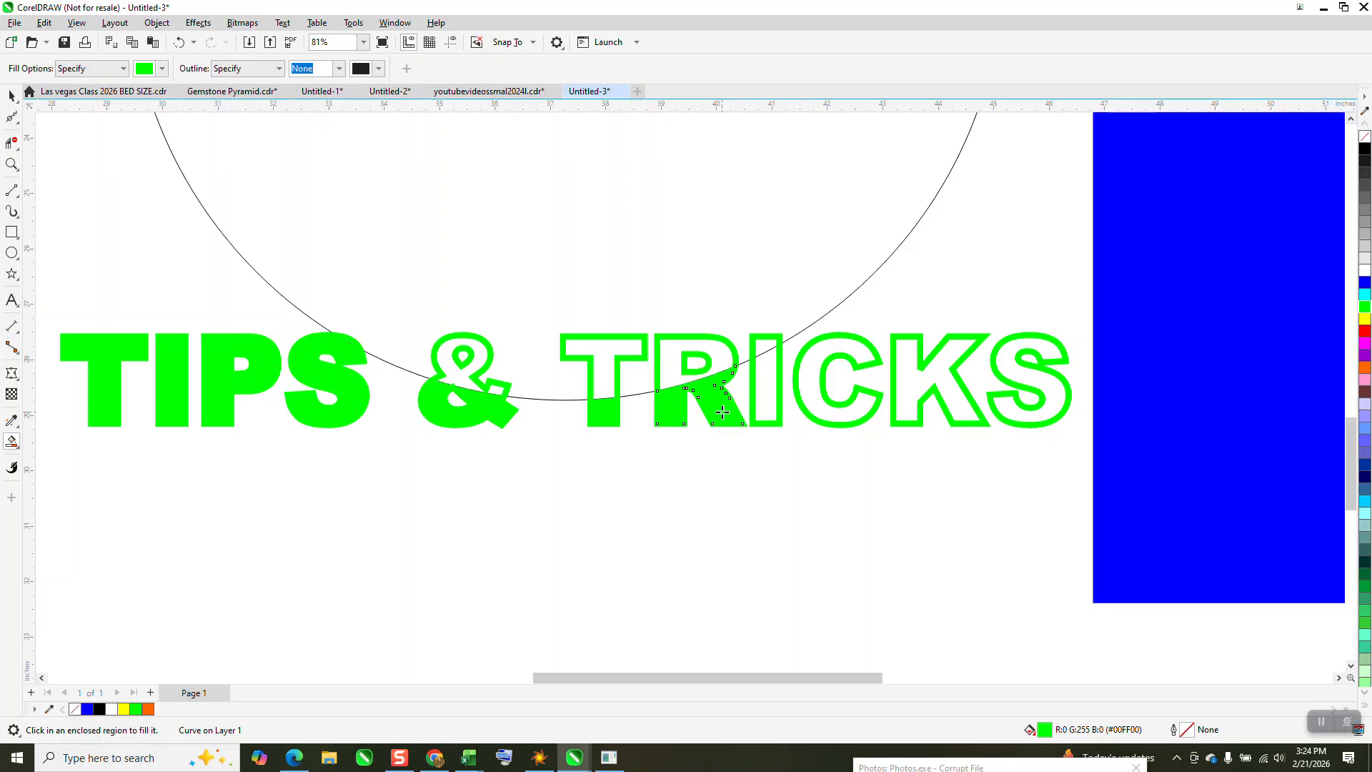
left_click(767, 402)
left_click(877, 409)
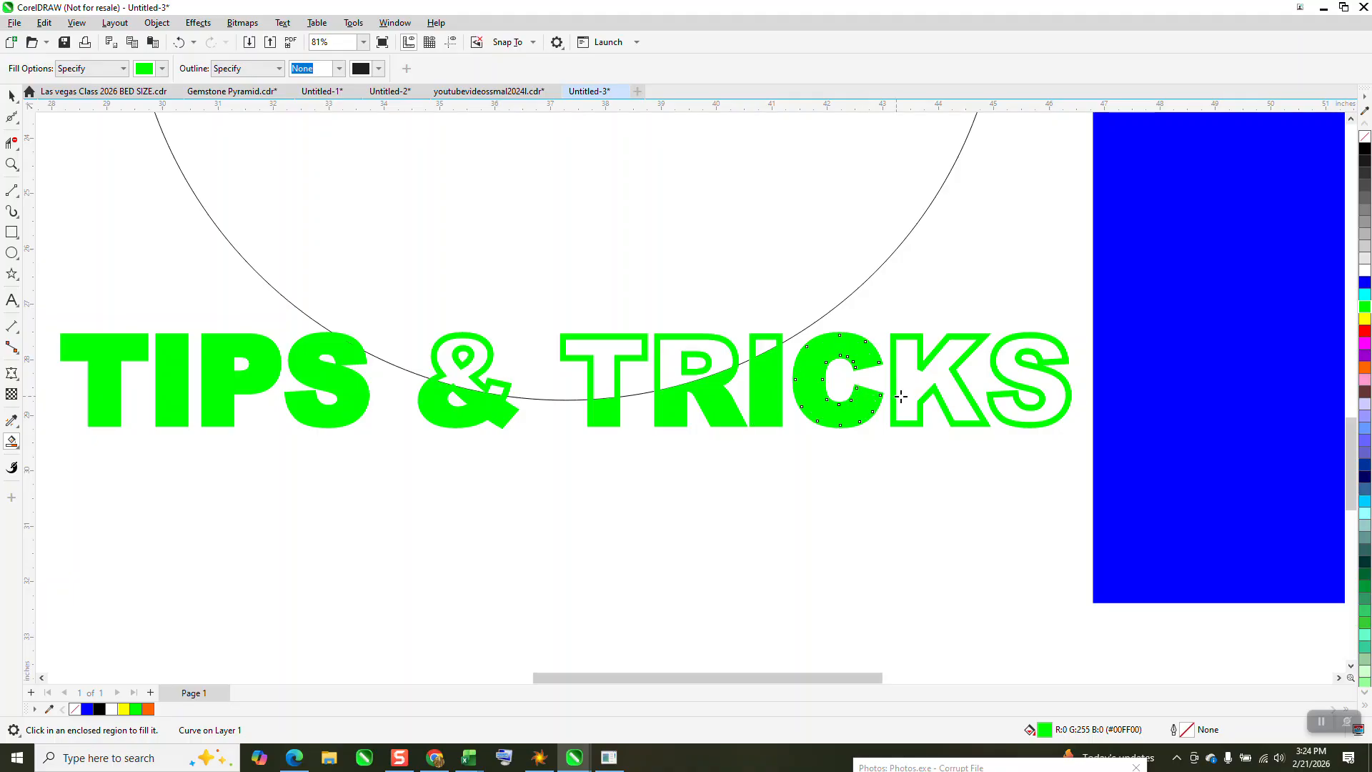
left_click(900, 396)
left_click(1040, 404)
Fill the circle between the two text lines with black
scroll(704, 398, "down", 3)
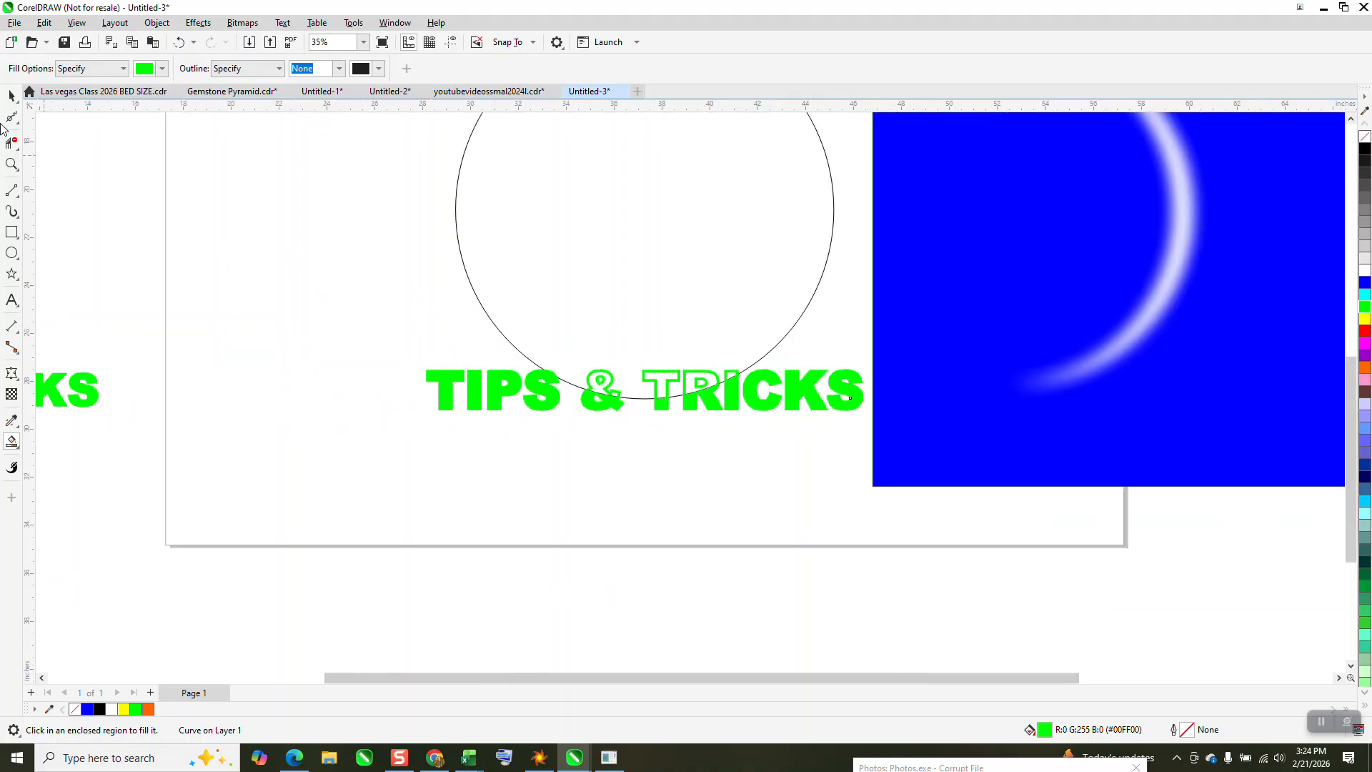
left_click(12, 95)
scroll(767, 631, "down", 2)
left_click(735, 450)
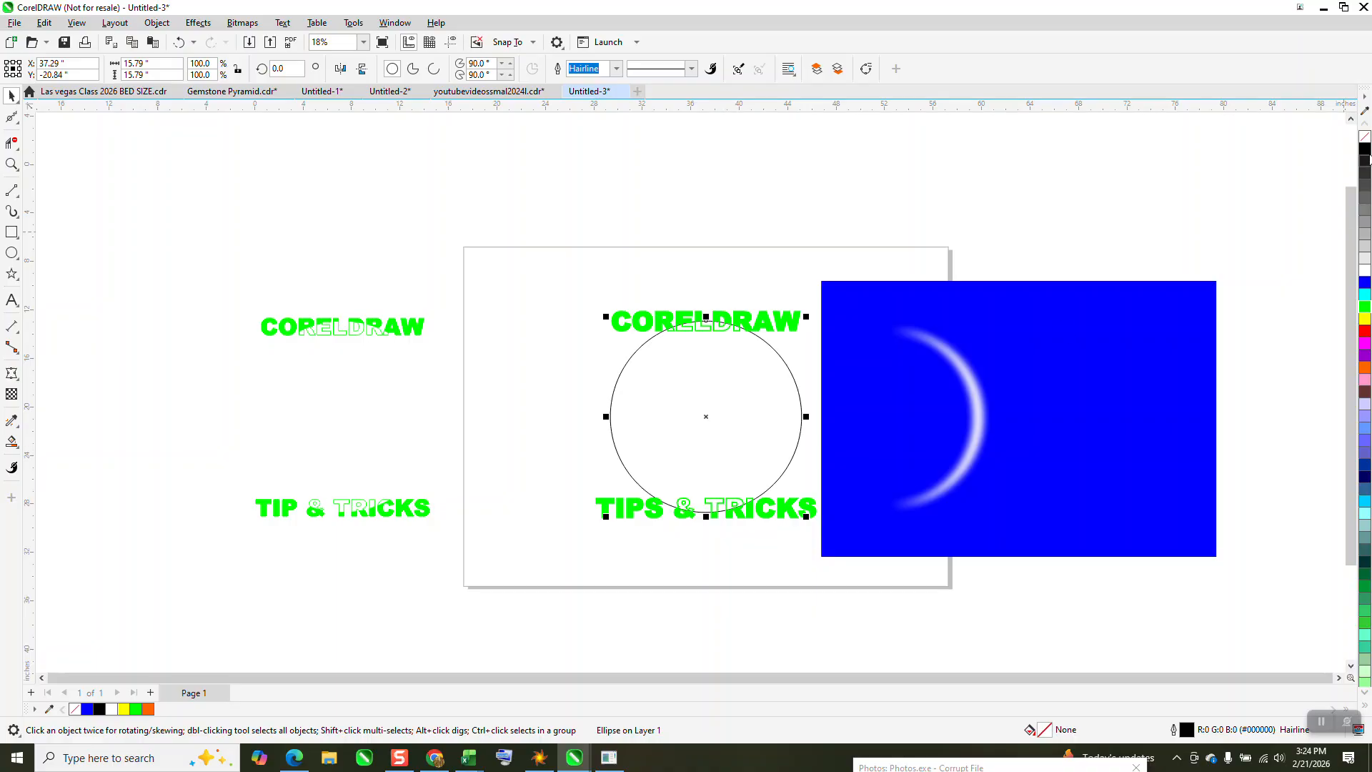
left_click(1365, 149)
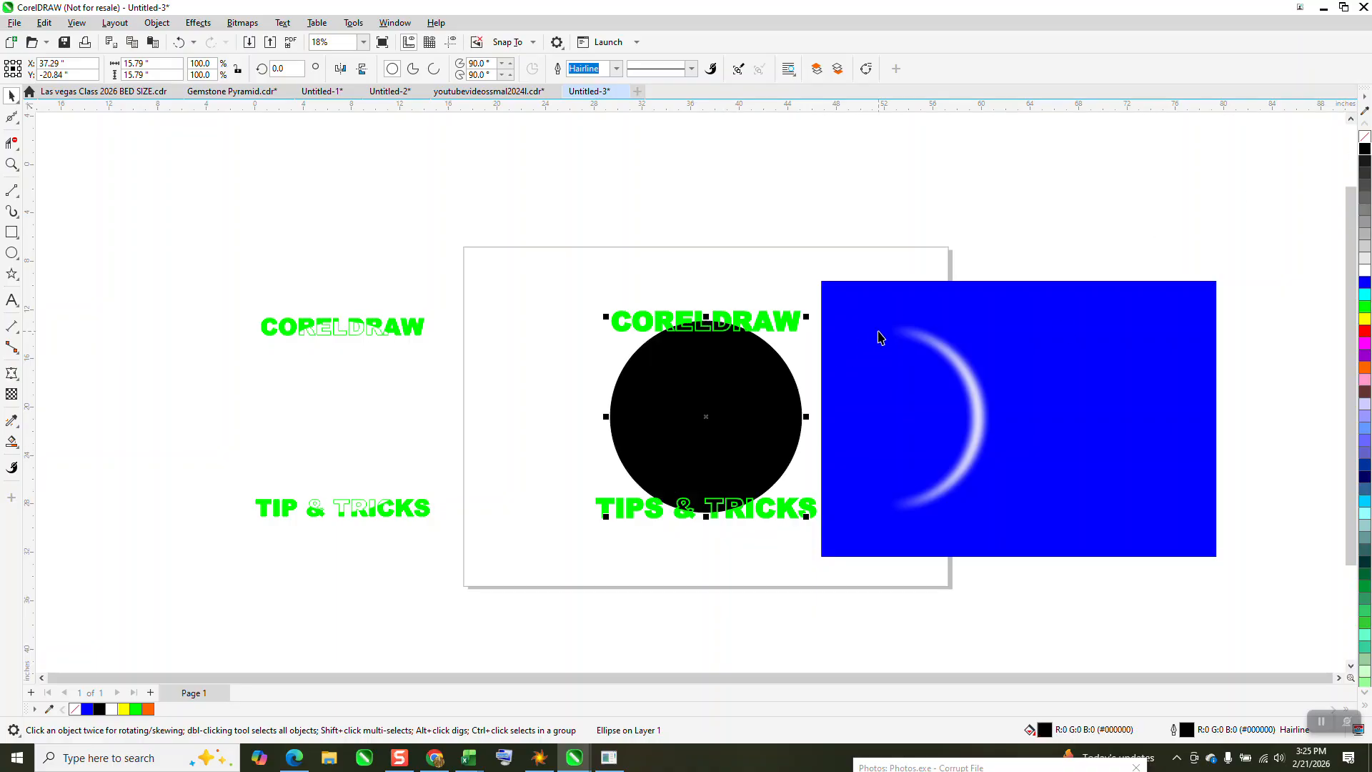
Move the blurred white crescent off the blue rectangle and onto the black circle, along its right edge
left_click(948, 366)
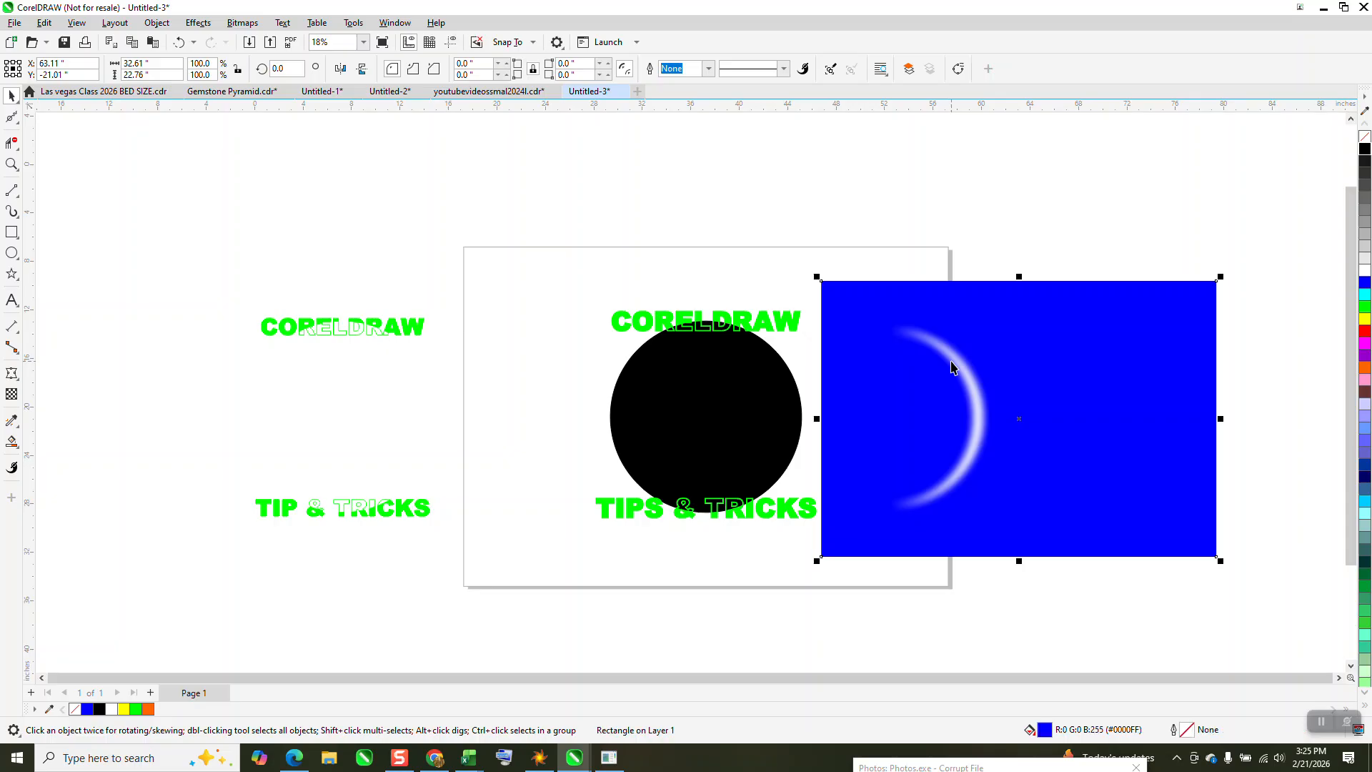
left_click_drag(889, 273, 1014, 560)
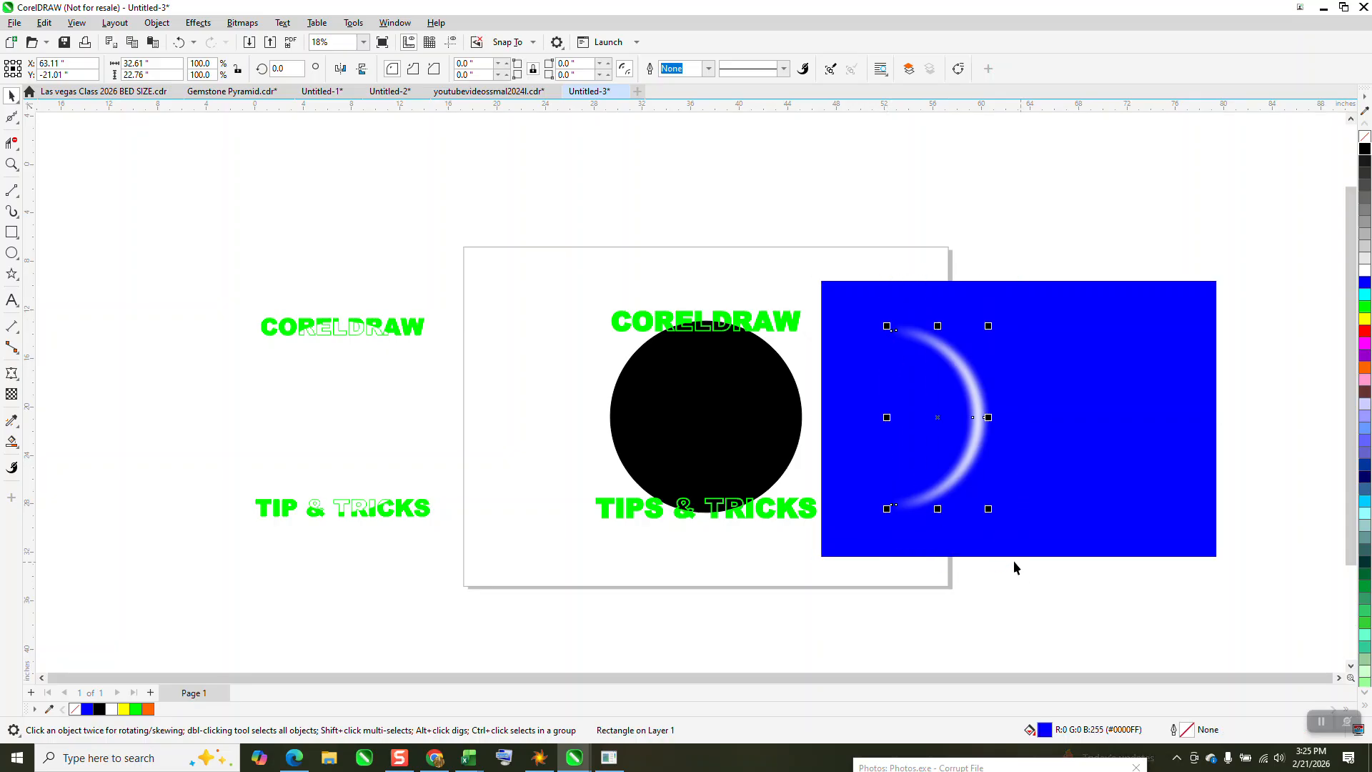
key("Left")
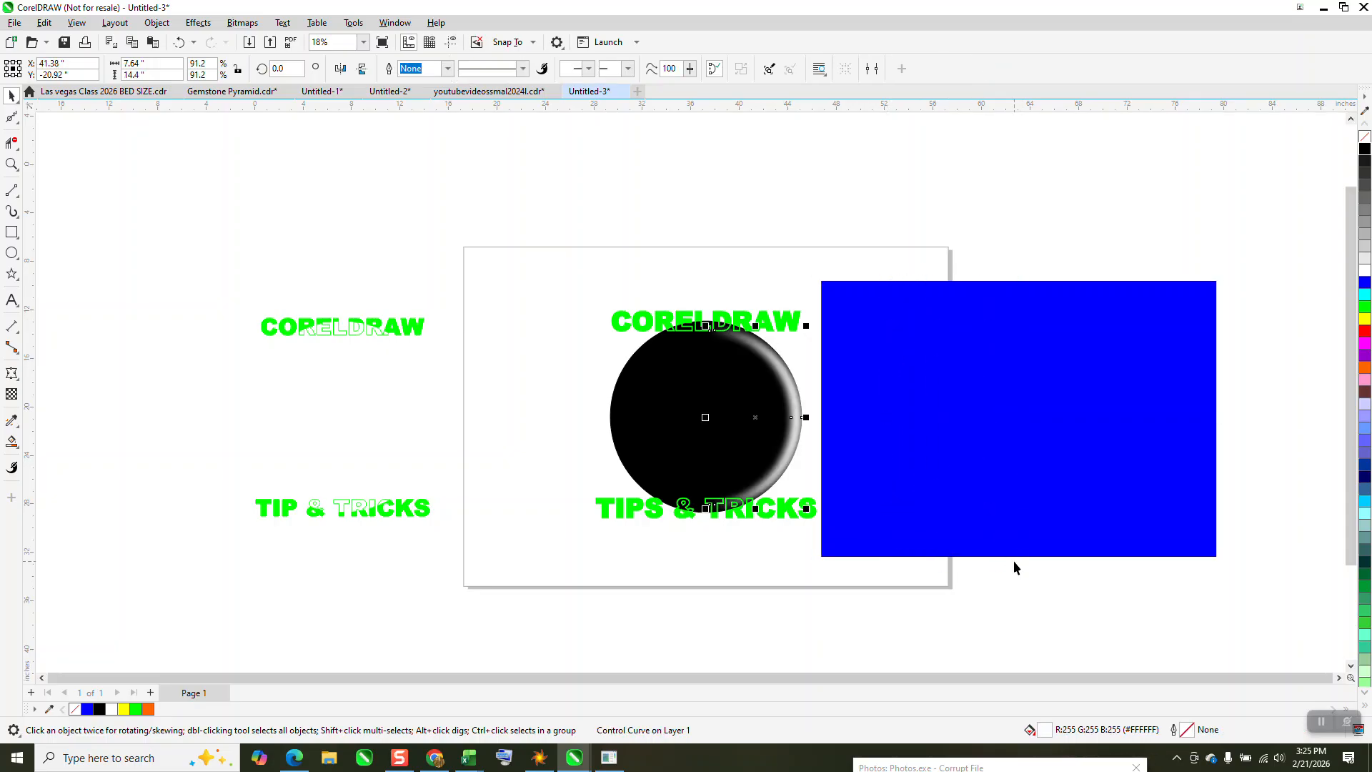
Examine the black circle with its crescent highlight and the two green text lines up close and beside the original lettering
left_click(11, 164)
left_click_drag(572, 289, 906, 564)
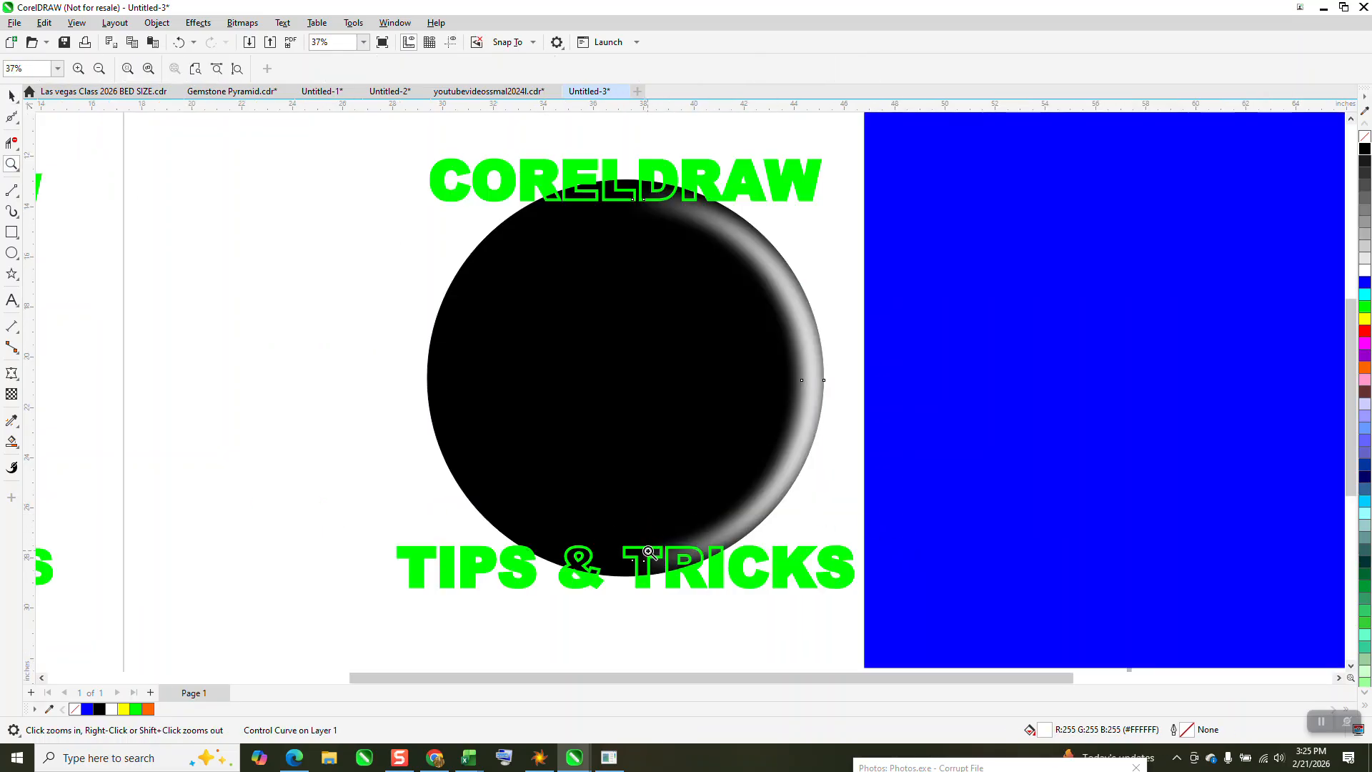
scroll(578, 509, "down", 1)
left_click_drag(425, 198, 976, 653)
left_click(12, 97)
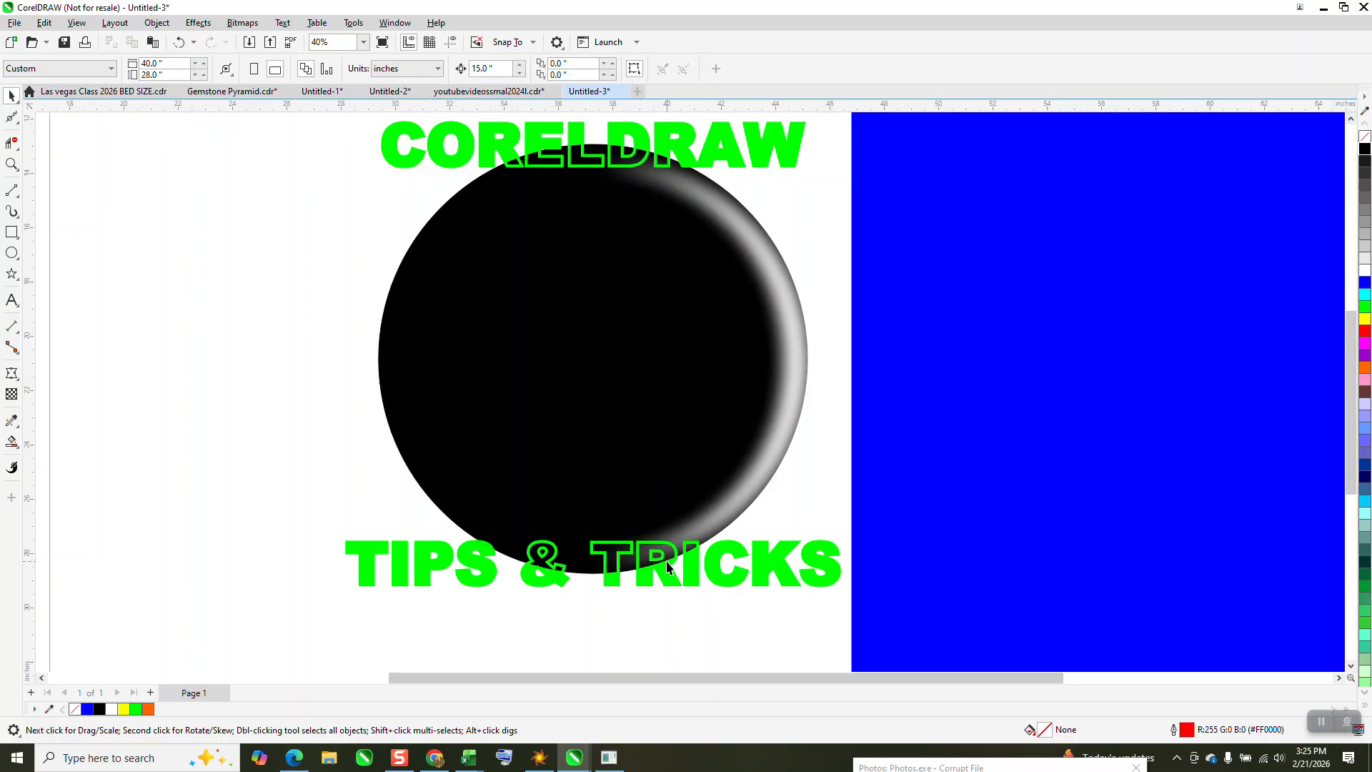
scroll(700, 386, "down", 5)
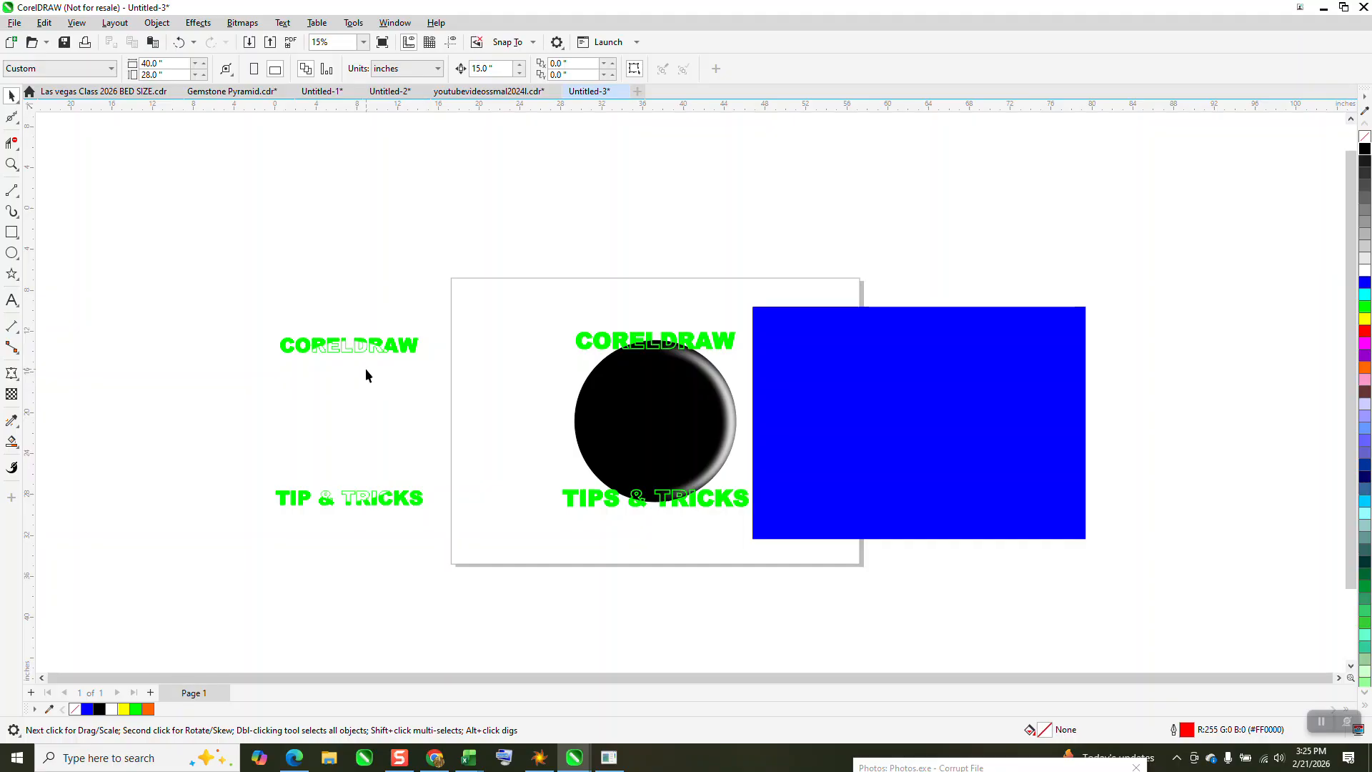
left_click(11, 164)
left_click_drag(519, 285, 805, 553)
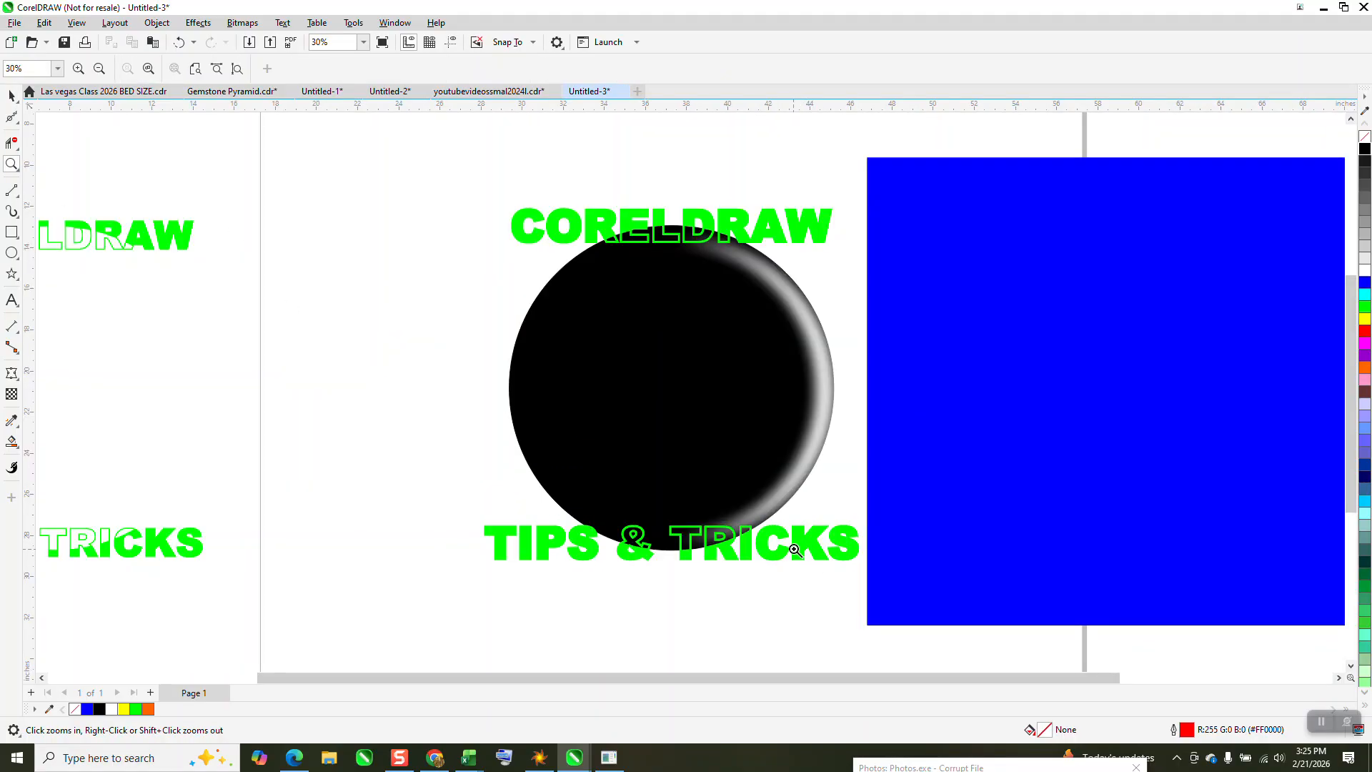